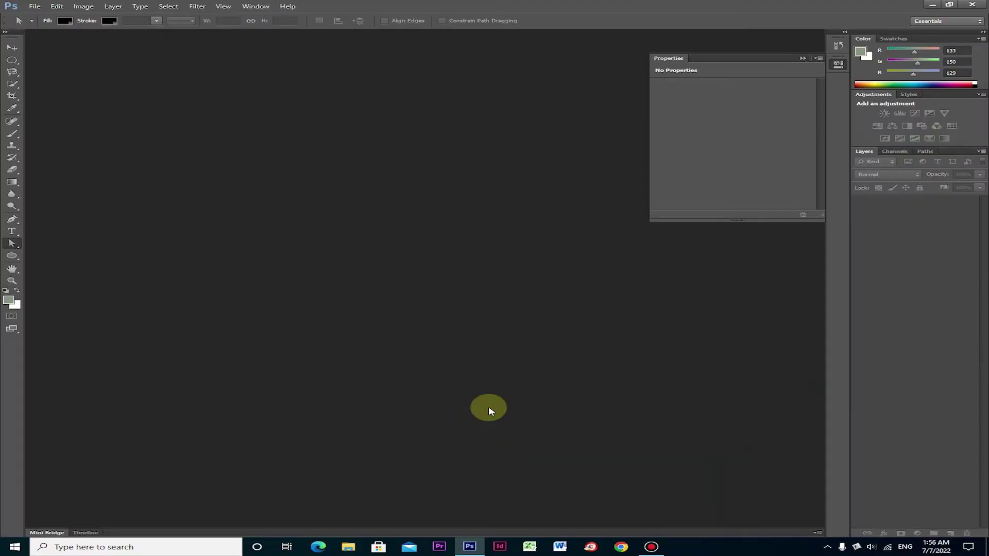
Step: Open the red flower photo photo_2020-08-16_13-36-59.jpg from the My First Turo Images folder
left_click(35, 6)
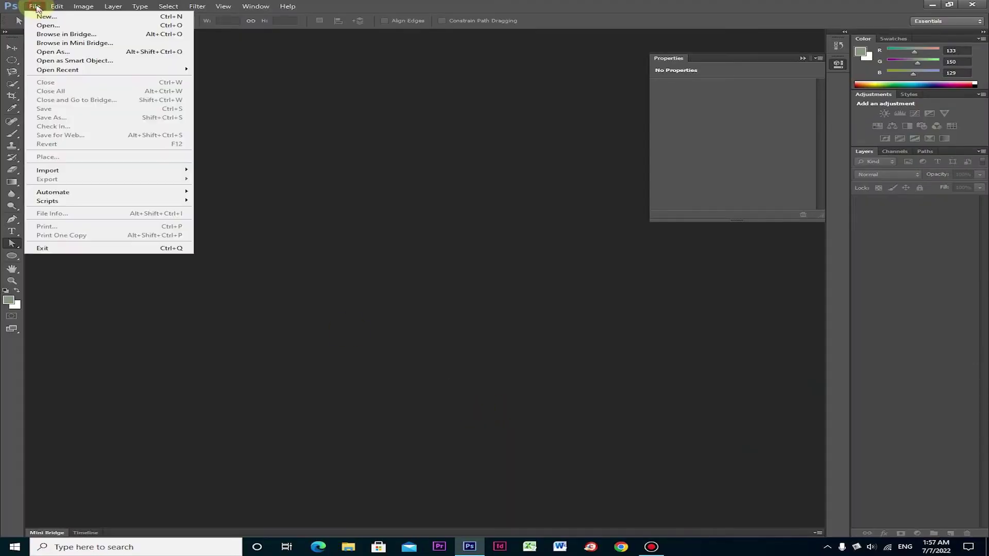
left_click(48, 25)
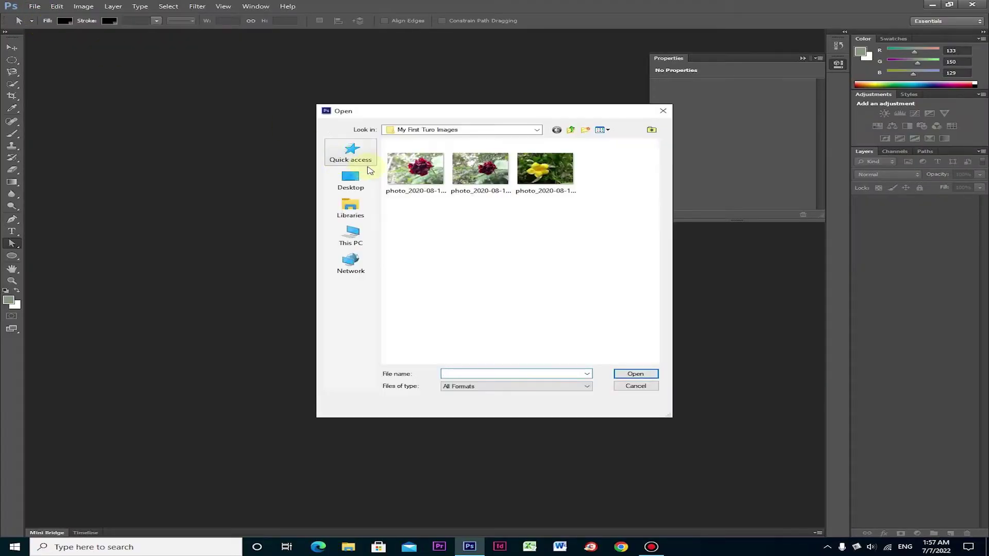
left_click(634, 375)
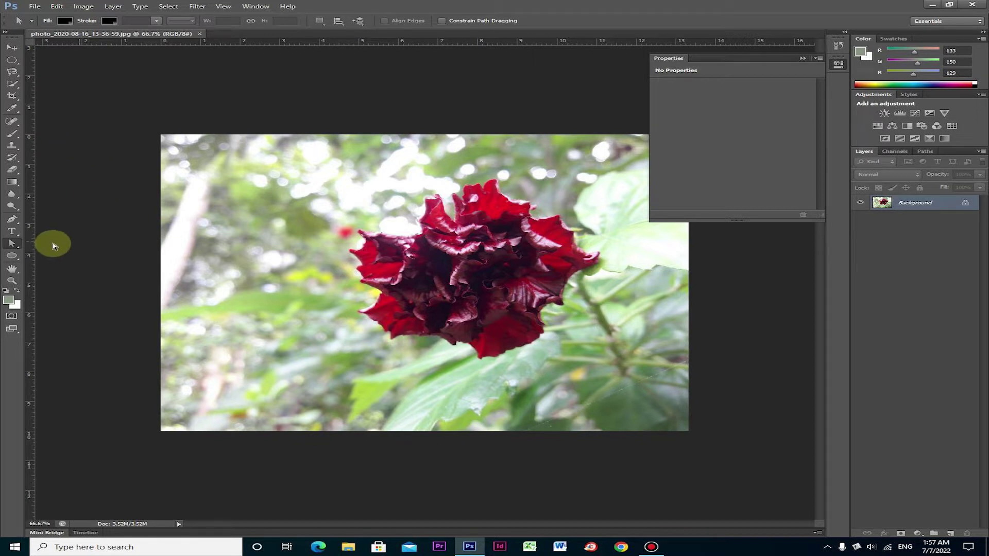
Step: Add the text "fidnd mshi" in the PMGamunu font near the photo's upper-left corner and move it fully inside the image
left_click(13, 233)
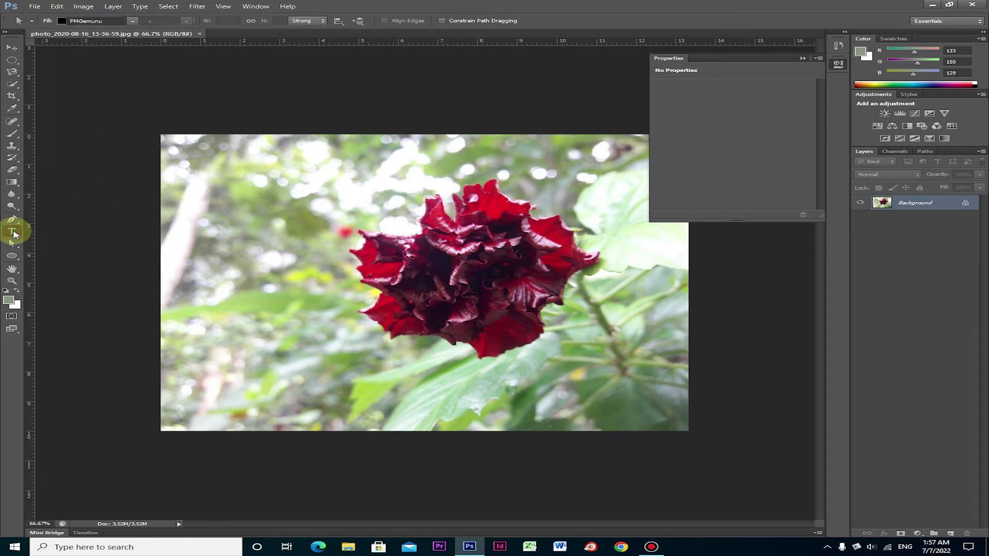
left_click(217, 183)
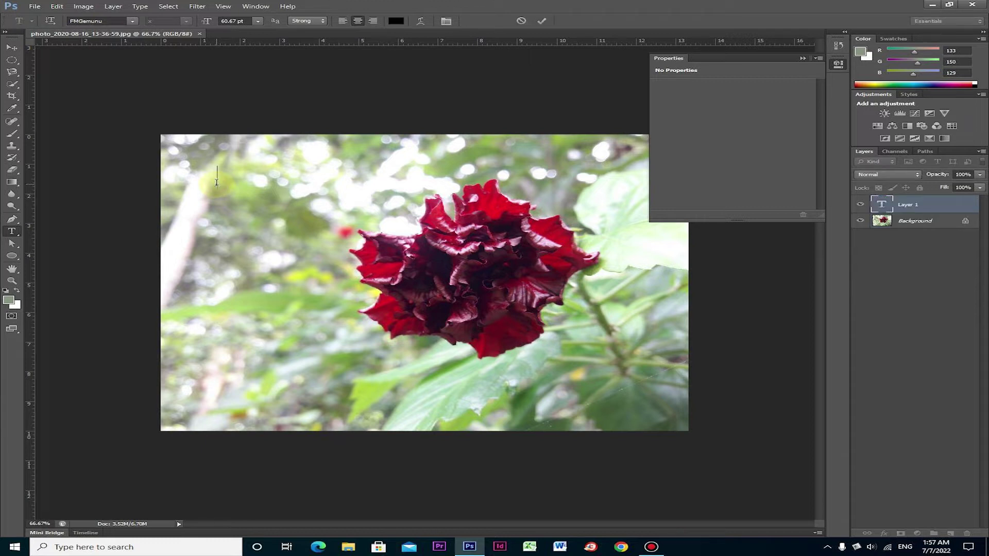
type("fidnd mshi")
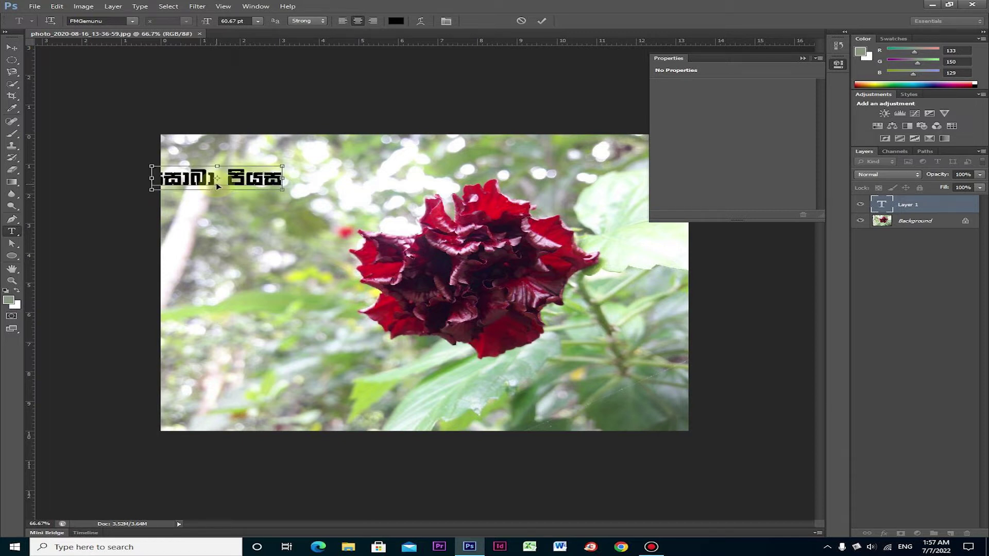
key("ctrl+Return")
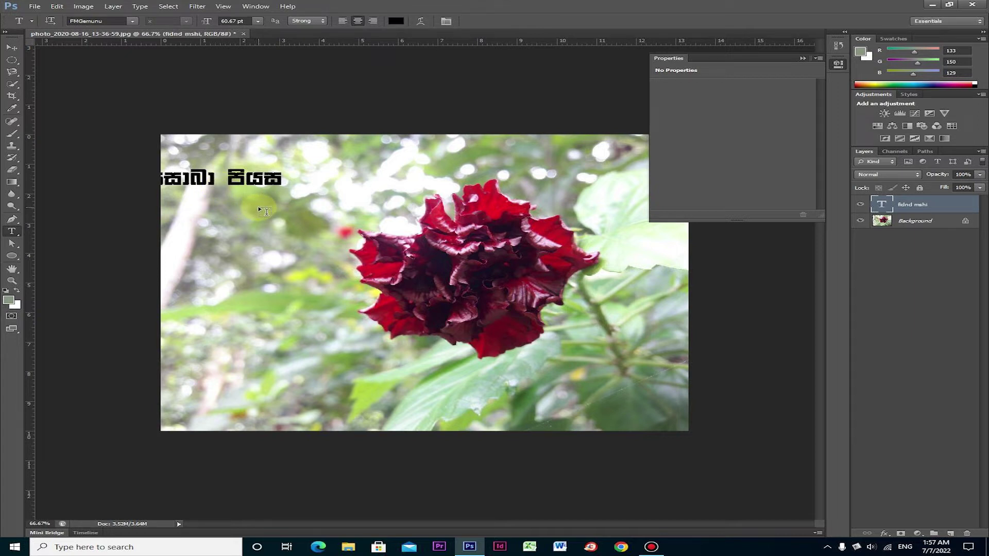
key("v")
mouse_move(217, 183)
left_mouse_down()
mouse_move(327, 186)
mouse_move(217, 182)
left_mouse_up()
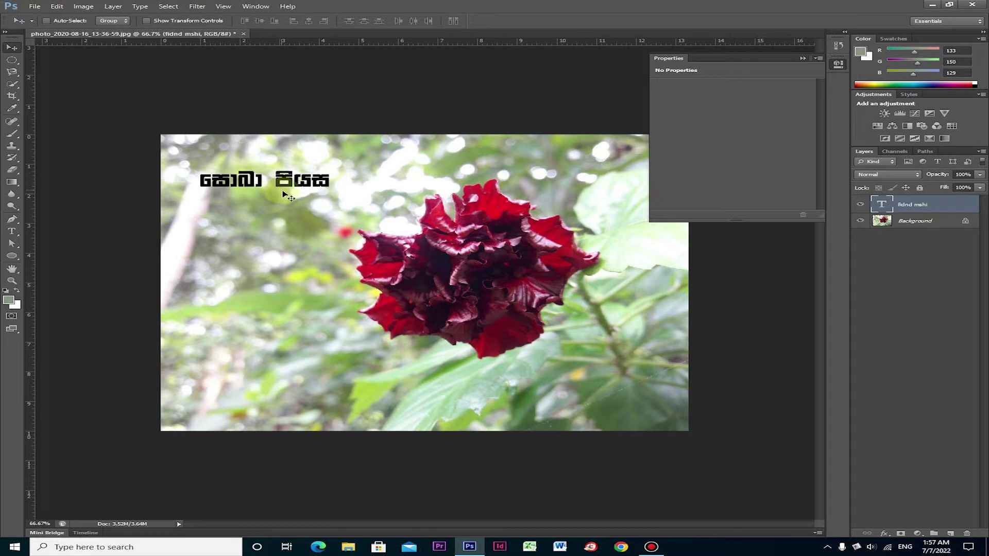
Step: Scale the text to about 167% width and 305% height, and position it in the photo's upper-left area beside the flower
key("ctrl+t")
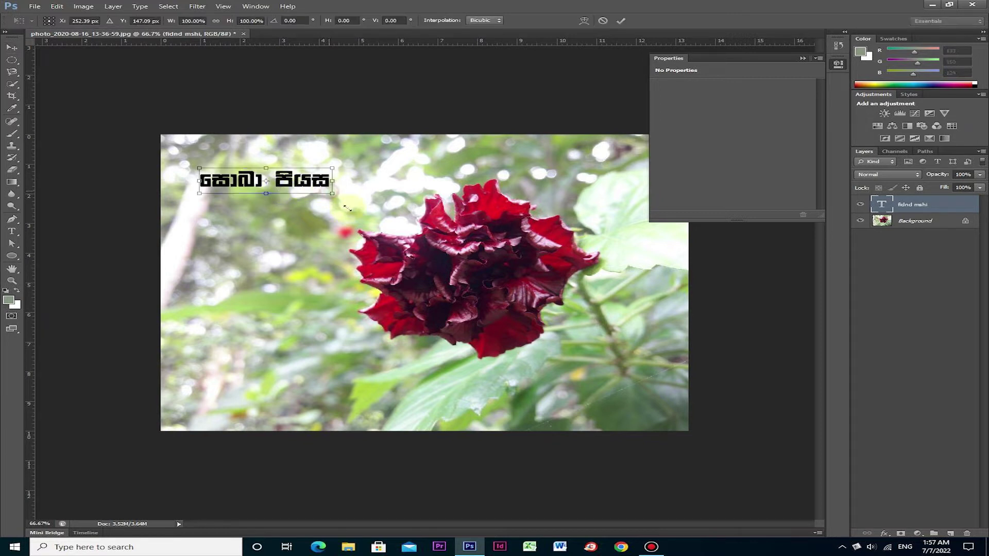
left_click_drag(334, 194, 393, 227)
left_click_drag(299, 227, 300, 239)
left_click_drag(200, 204, 175, 204)
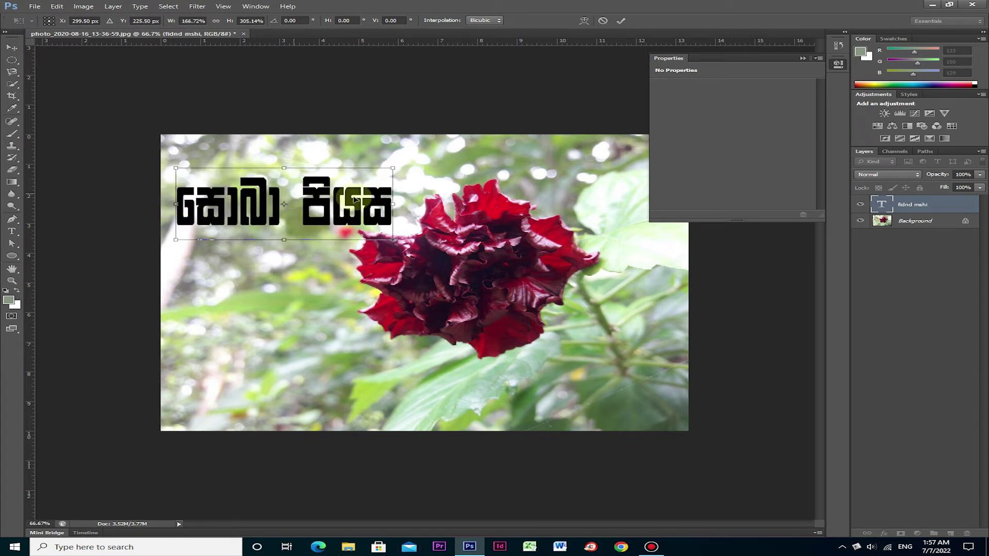
left_click_drag(291, 201, 290, 187)
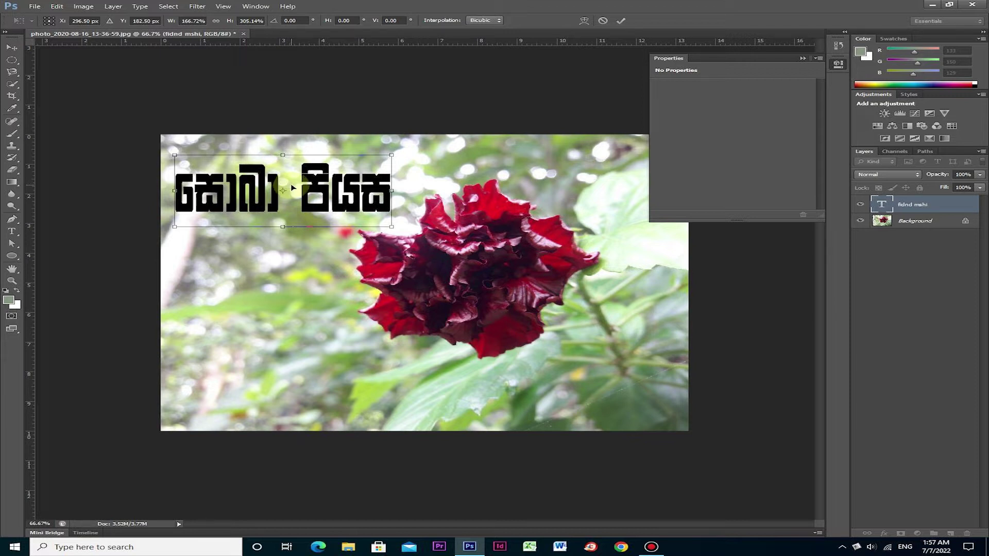
key("Return")
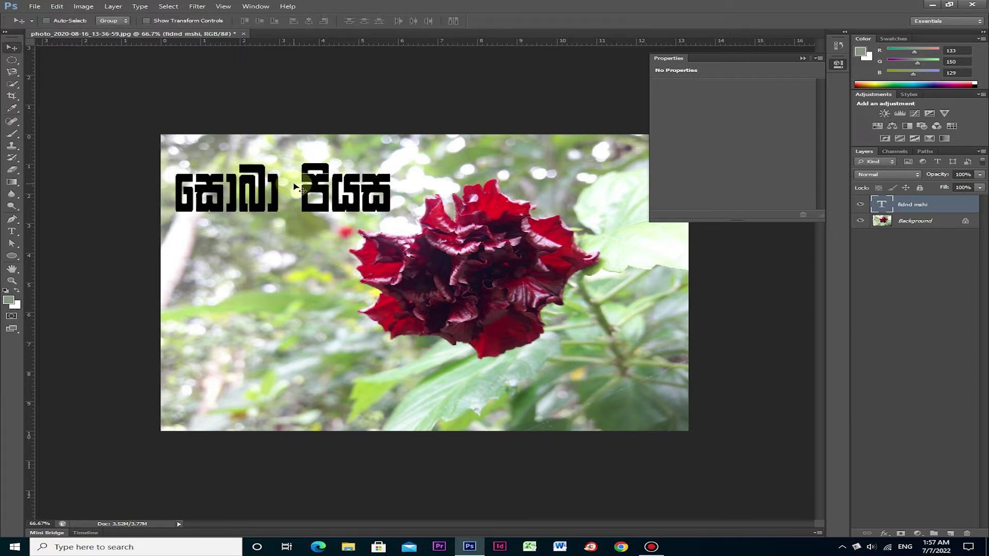
left_click_drag(305, 186, 305, 184)
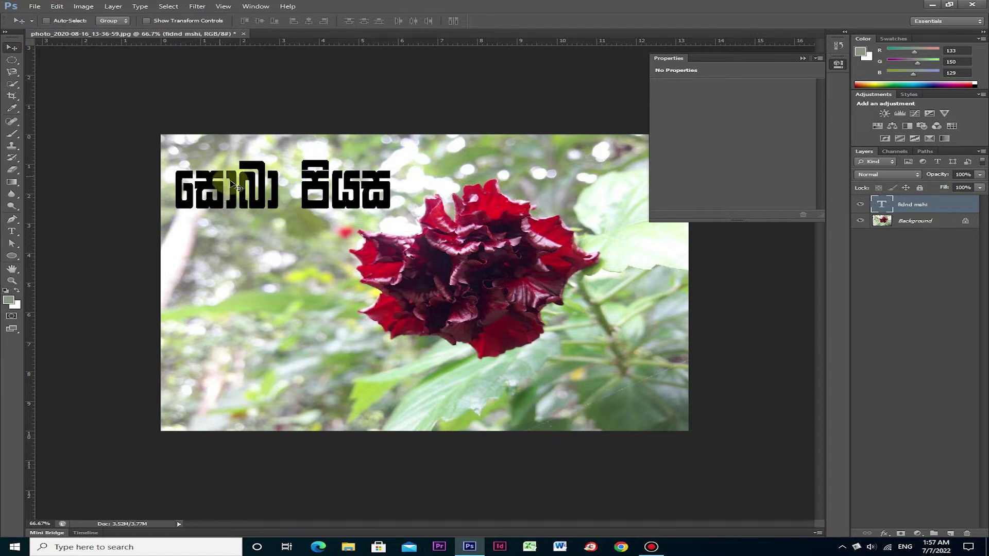
left_click_drag(230, 188, 255, 192)
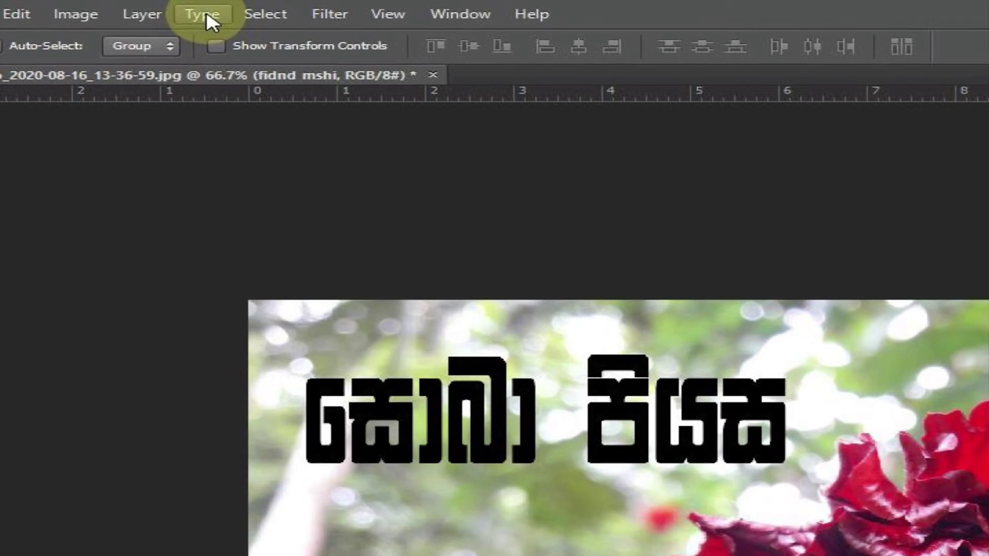
Step: Create a work path from the text layer and activate the Direct Selection tool
left_click(142, 9)
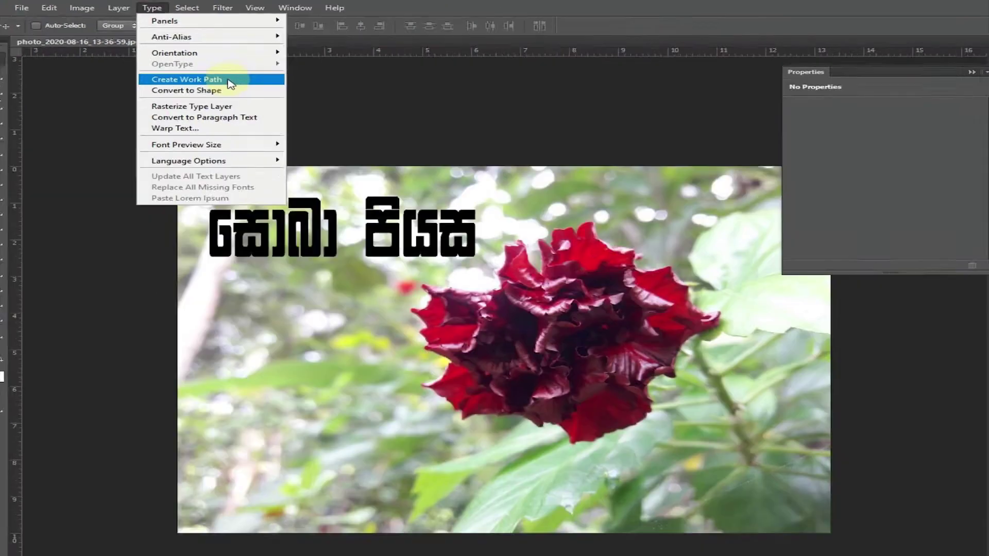
left_click(392, 179)
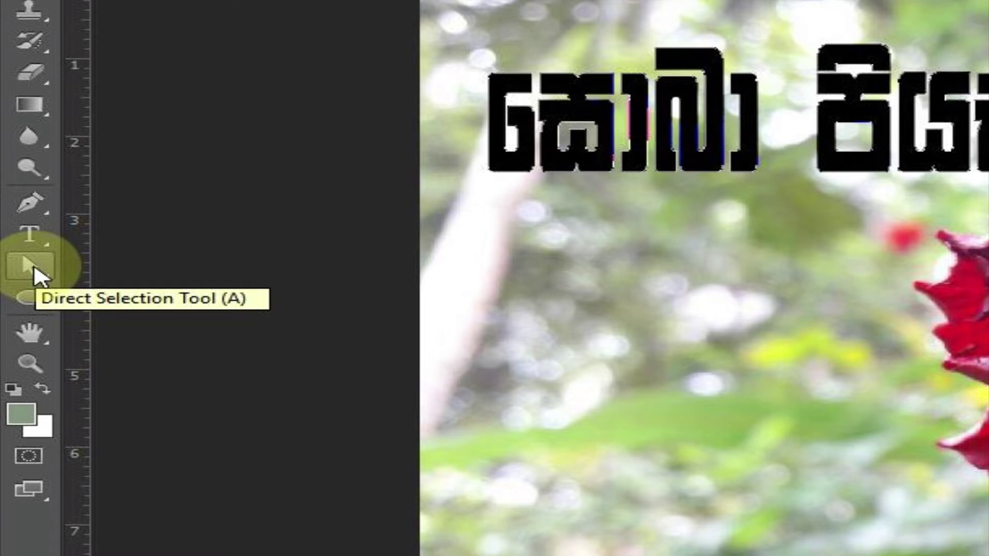
left_click(34, 267)
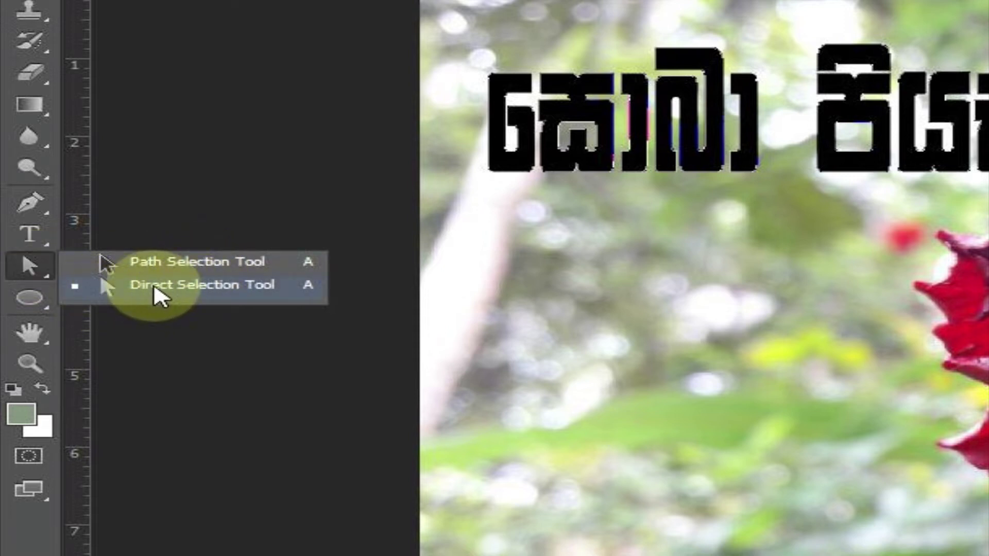
left_click(201, 289)
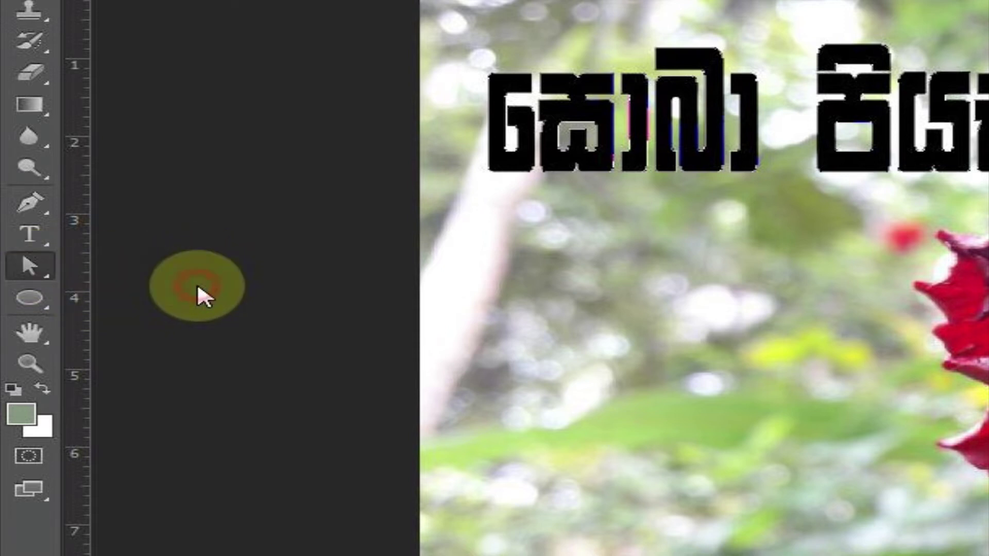
right_click(24, 263)
left_click(125, 263)
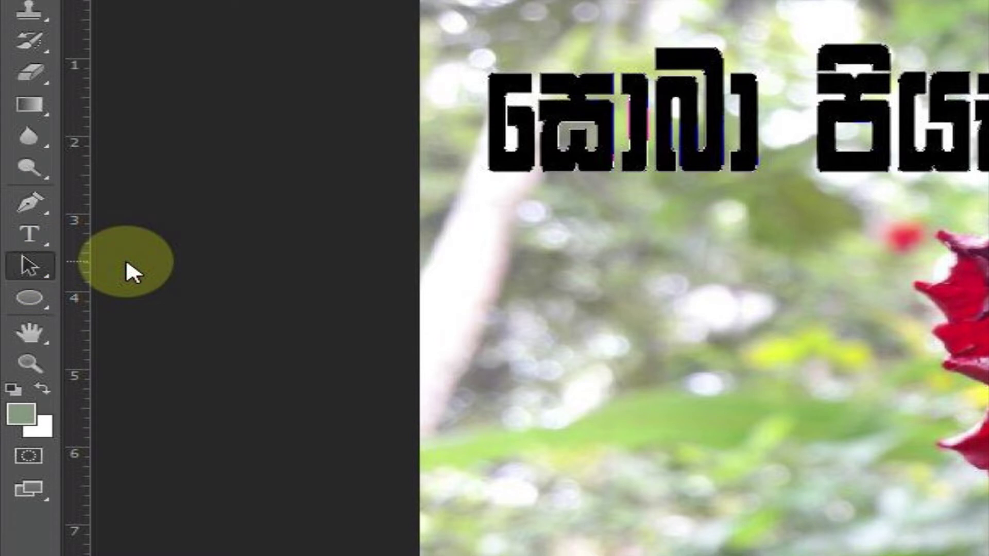
right_click(33, 263)
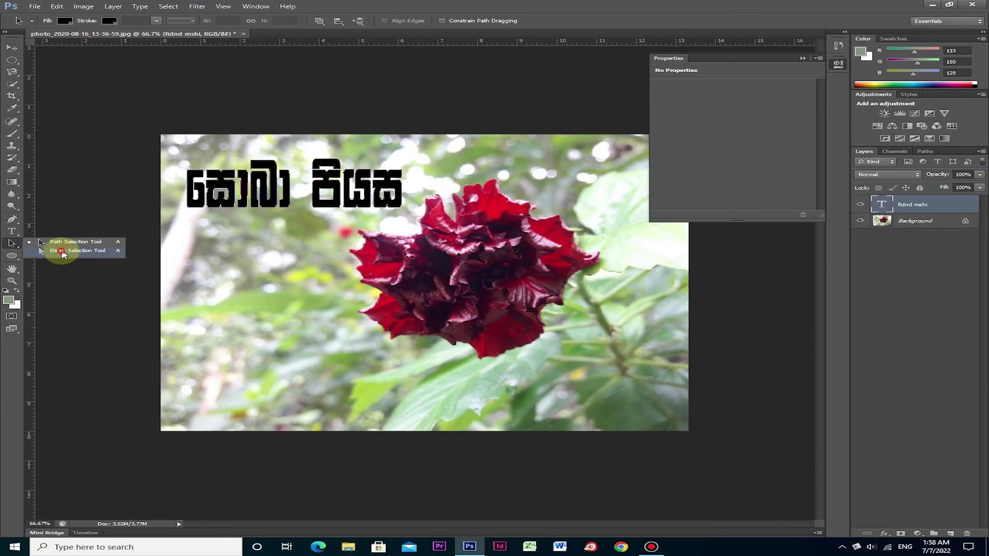
left_click(157, 284)
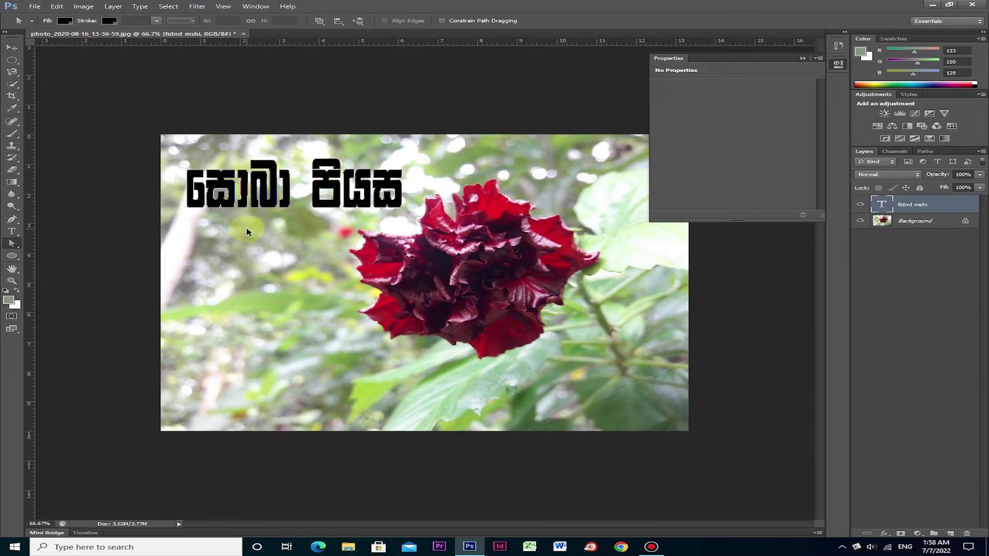
Step: Examine the letter outlines of the work path up close at 300% and compare with the whole image
key("ctrl+plus")
key("ctrl+plus")
key("ctrl+plus")
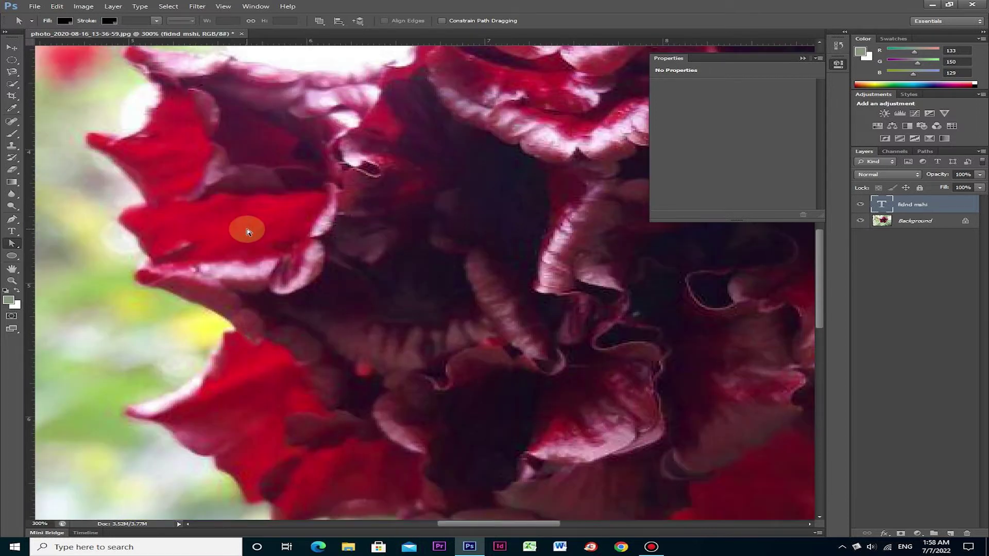
key("space")
left_click_drag(338, 139, 549, 329)
left_click_drag(435, 205, 570, 309)
left_click_drag(439, 233, 539, 339)
left_click_drag(301, 140, 408, 260)
left_click_drag(340, 235, 451, 269)
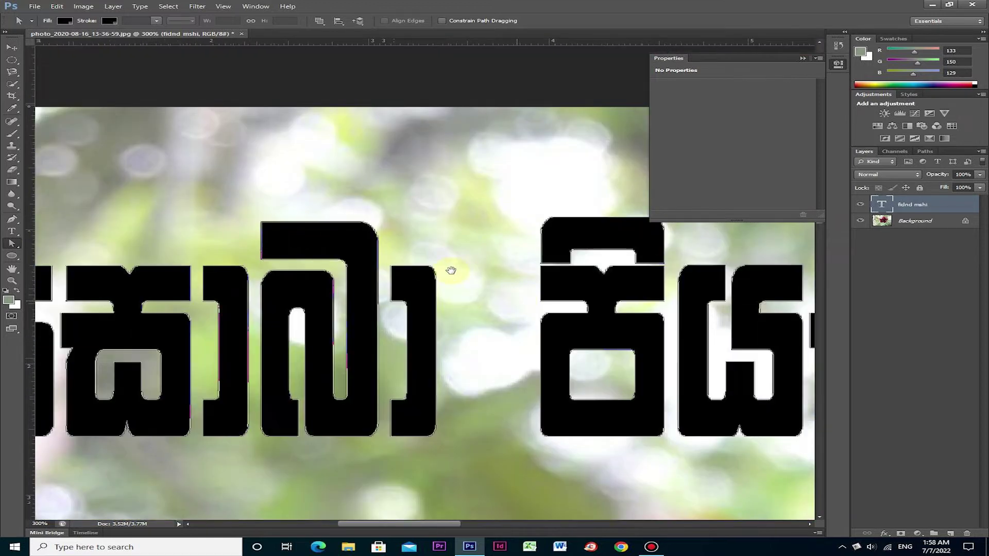
left_click_drag(254, 267, 393, 264)
left_click_drag(312, 265, 416, 265)
left_click_drag(361, 288, 423, 233)
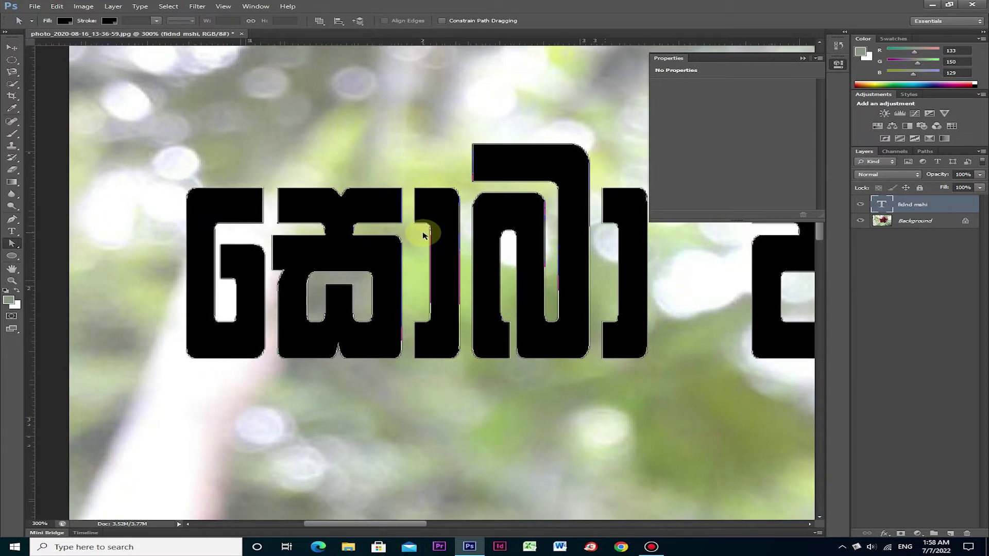
key("ctrl+minus")
key("ctrl+minus")
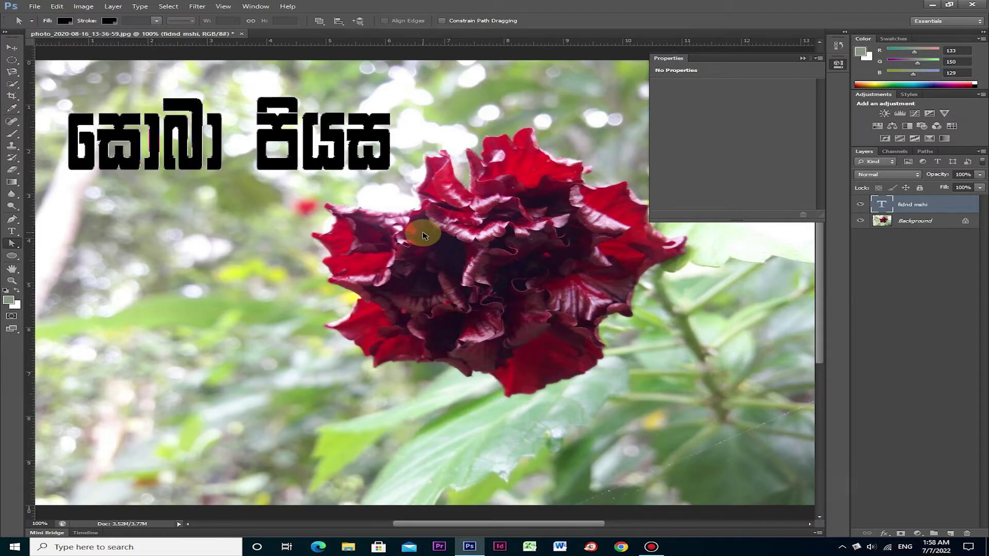
key("ctrl+plus")
key("ctrl+plus")
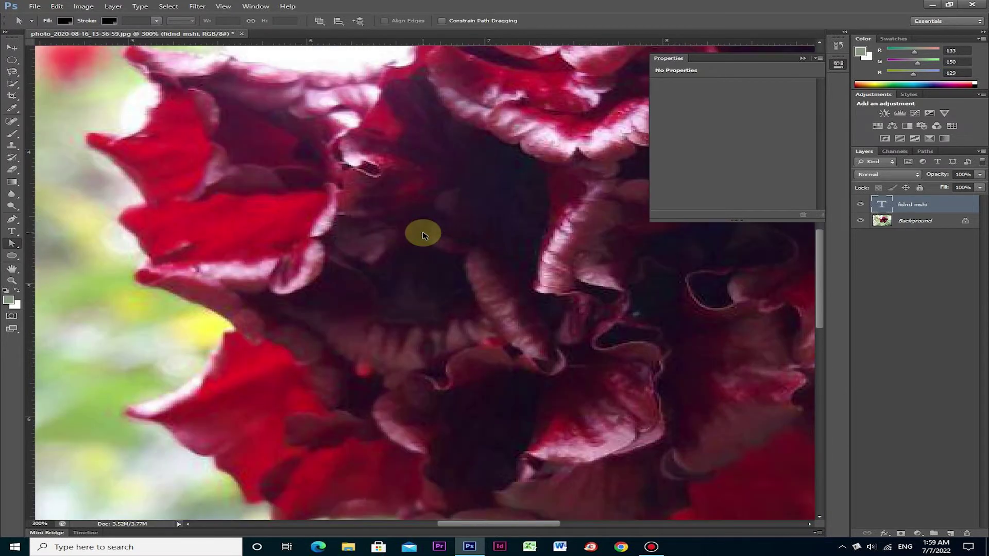
key("ctrl+minus")
key("ctrl+minus")
key("ctrl+minus")
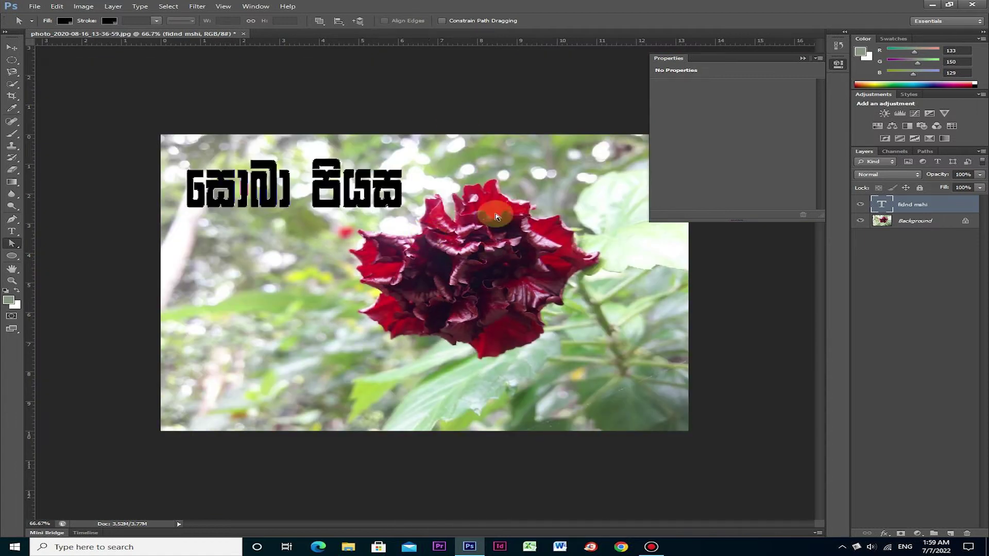
Step: Select the work path outline of the letter බ so its anchor points can be edited
key("ctrl+plus")
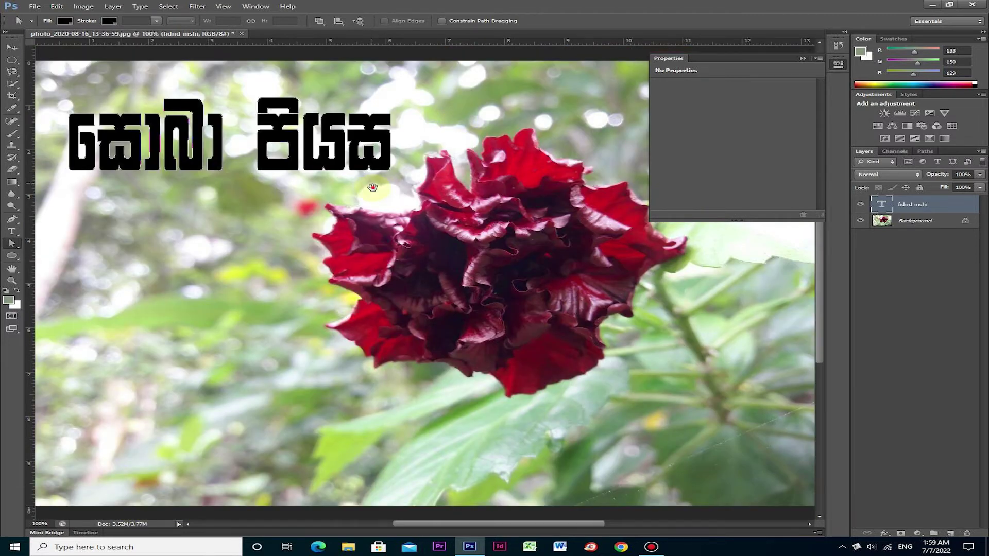
left_click_drag(371, 183, 467, 249)
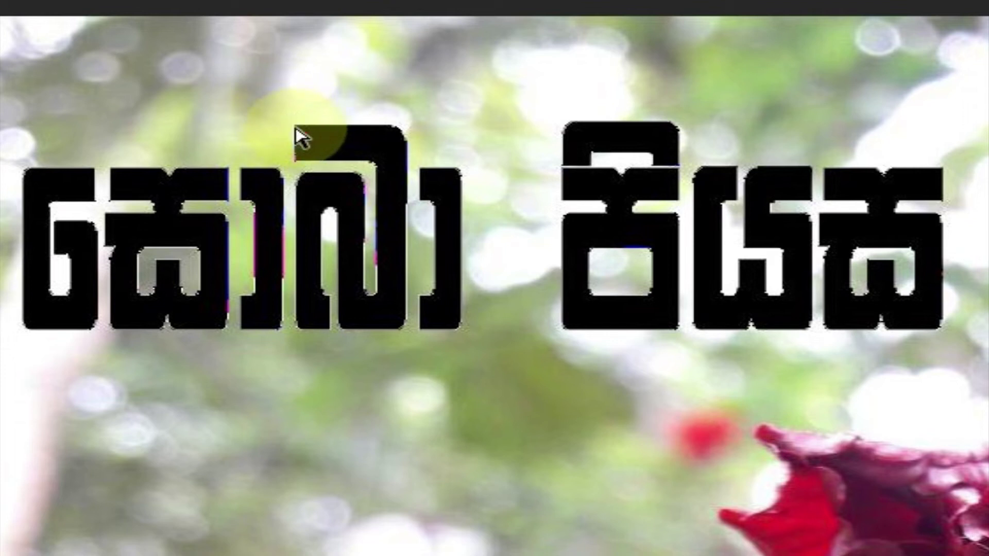
left_click(387, 261)
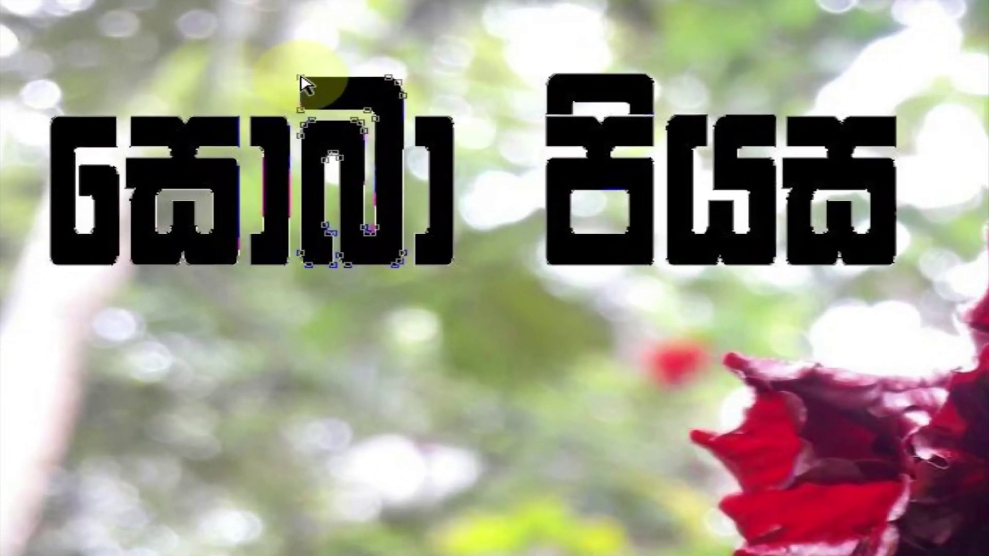
left_click_drag(278, 222, 201, 147)
left_click_drag(141, 26, 11, 100)
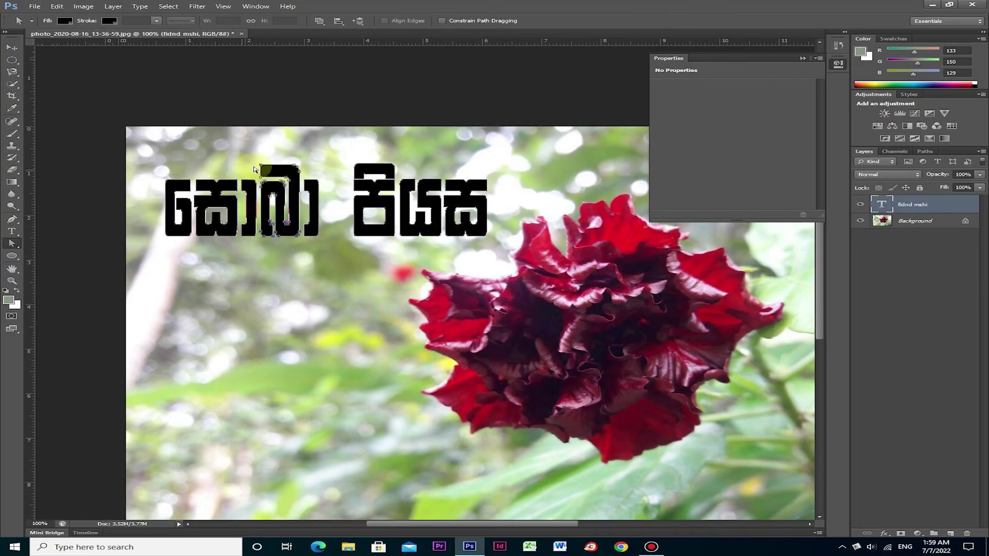
left_click_drag(256, 161, 265, 177)
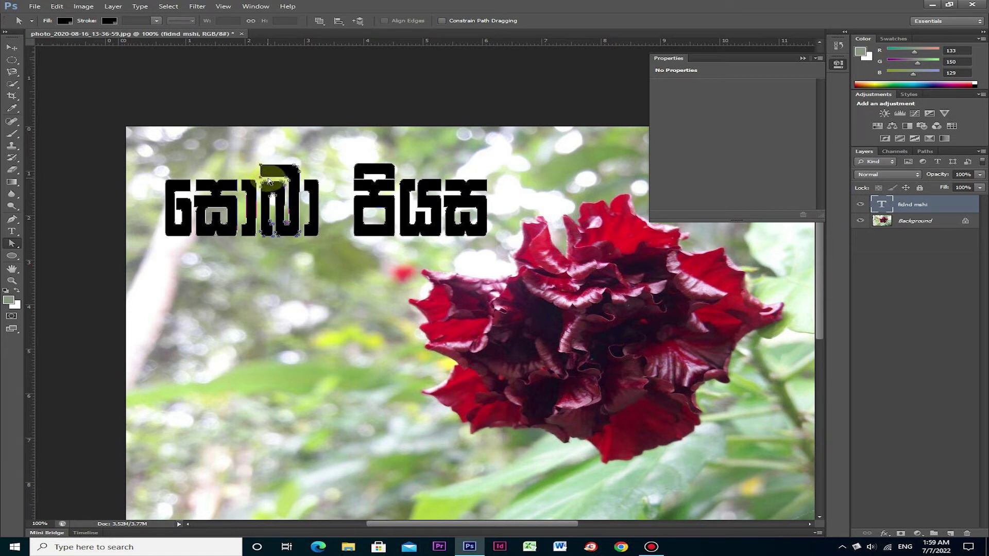
Step: Select the two anchor points at the left end of බ's upper stroke and extend them about 0.7 in to the left
key("ctrl+plus")
key("ctrl+plus")
left_click_drag(255, 172, 449, 314)
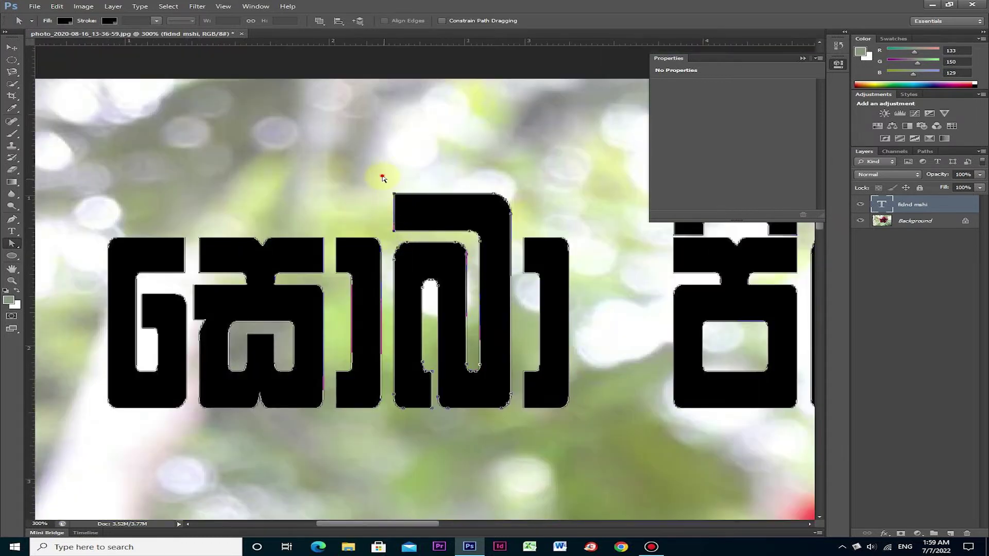
left_click_drag(382, 175, 407, 238)
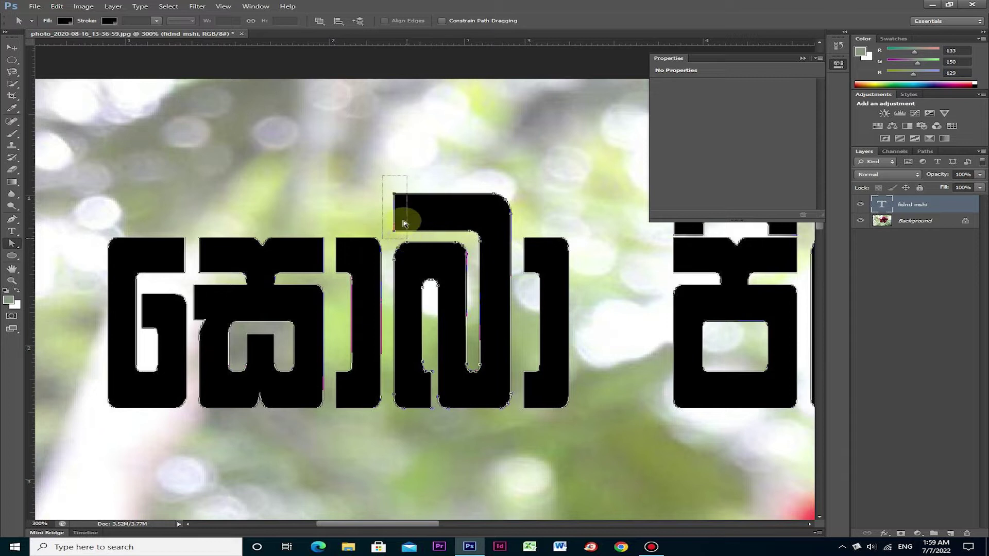
left_click_drag(383, 197, 265, 195)
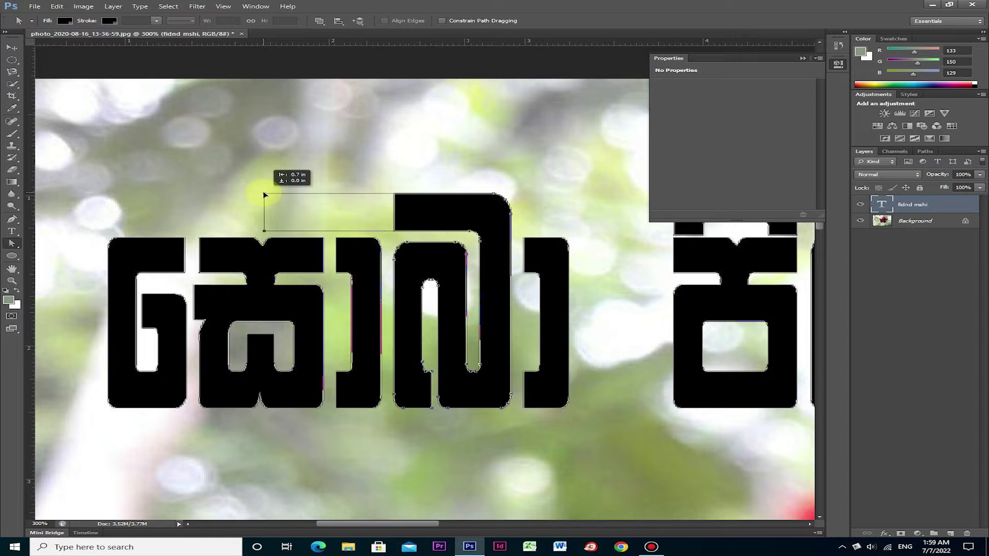
Step: Extend the two anchor points of බ's upper stroke further left, level with the first letter's left edge
left_click_drag(265, 195, 109, 208)
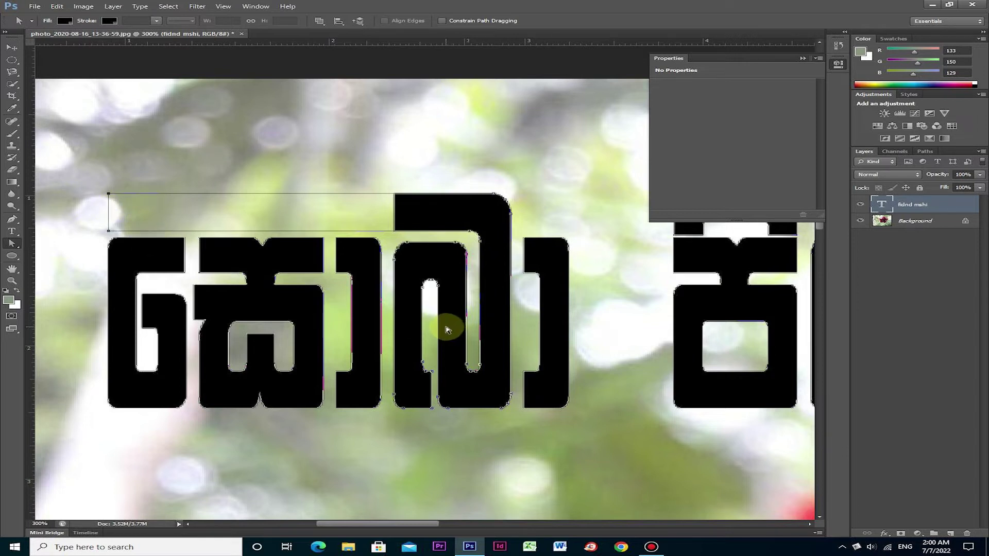
Step: Try extending the upper-right end of the last letter ස to the right by moving its anchor points
scroll(503, 325, "right", 3)
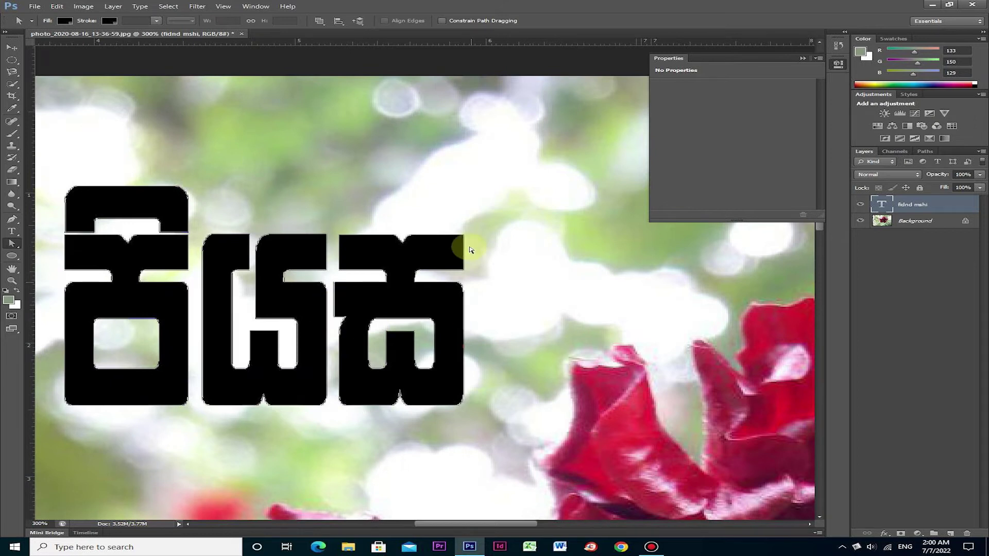
left_click(457, 228)
left_click(474, 264)
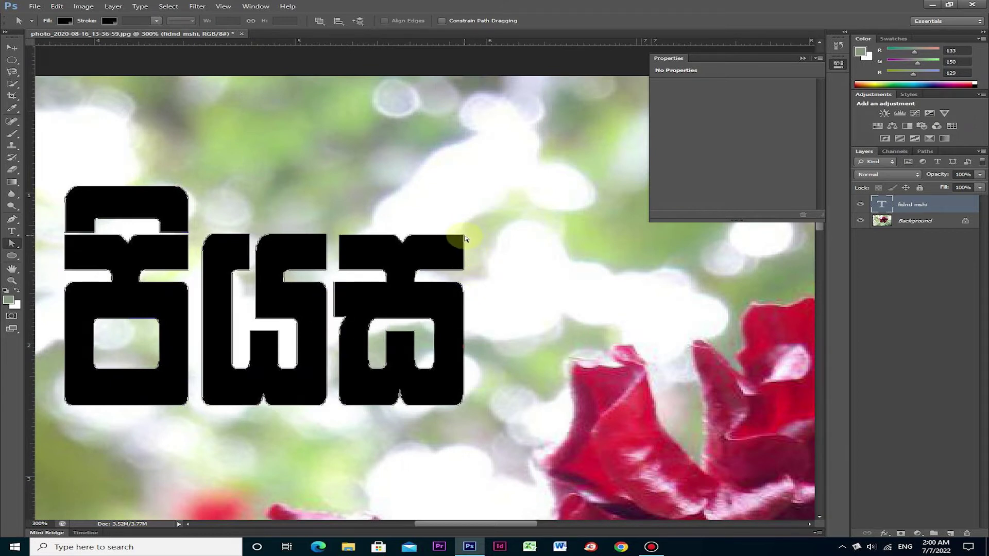
left_click_drag(548, 237, 678, 249)
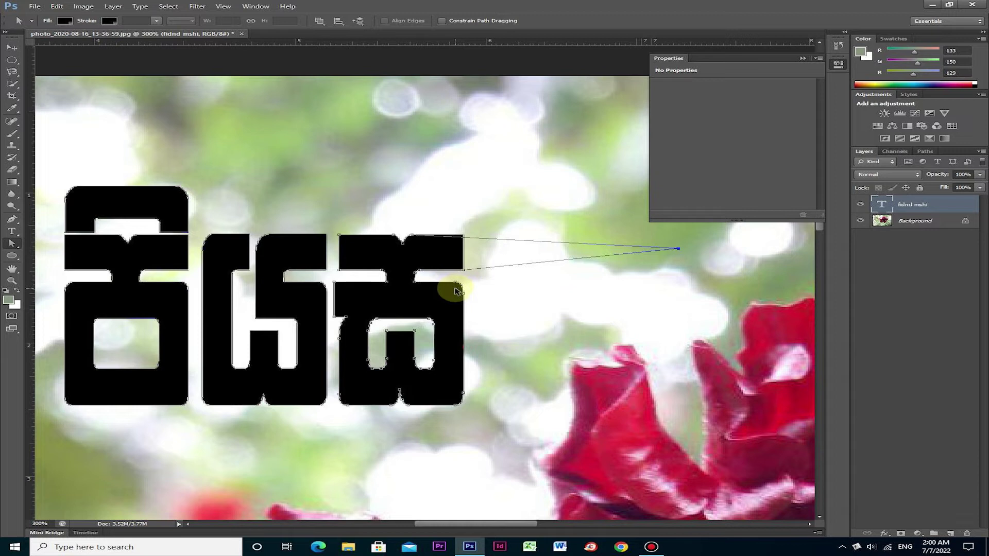
key("ctrl+z")
left_click_drag(458, 223, 666, 271)
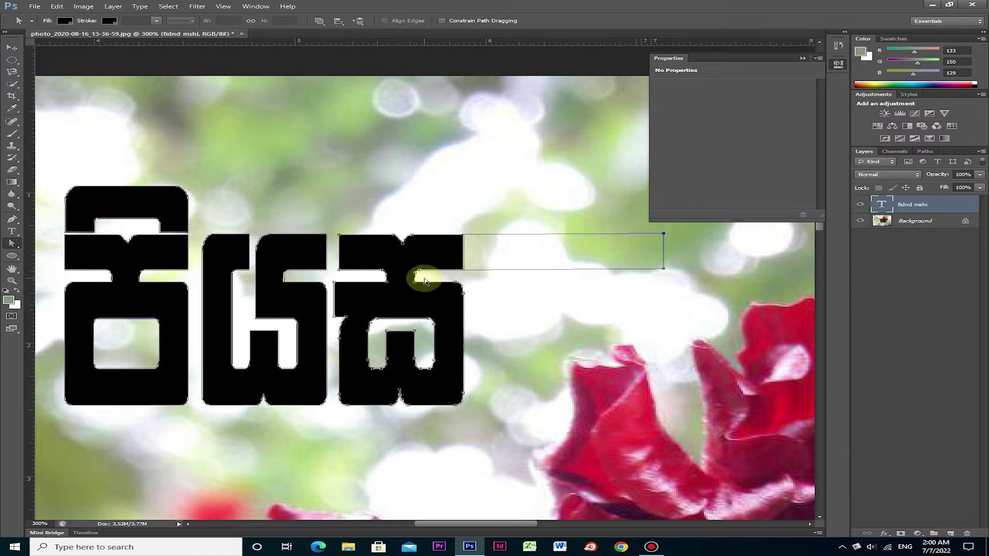
Step: Pull the upper-right corner point of the last letter ස far to the right to form a tapered spike
scroll(424, 281, "down", 1)
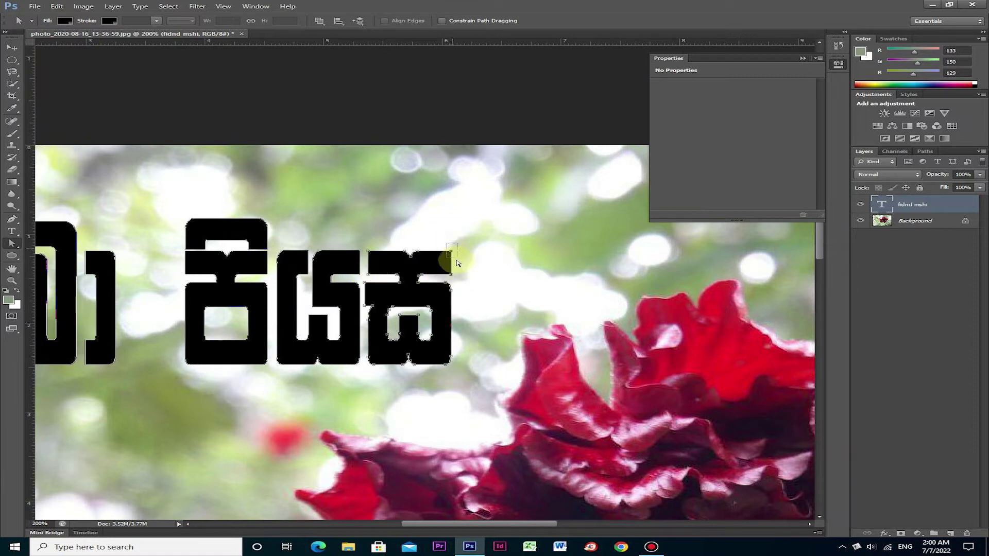
left_click_drag(452, 253, 639, 258)
Step: Reshape බ's upper stroke into a spike tapering left to a point just beyond the first letter
left_click_drag(353, 287, 525, 285)
left_click_drag(437, 283, 541, 287)
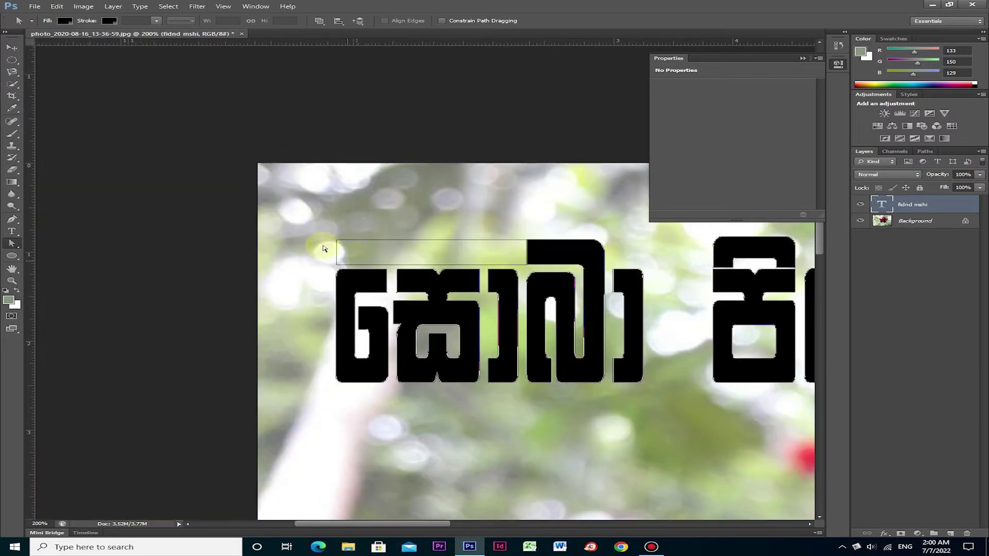
left_click_drag(319, 227, 348, 269)
left_click(342, 245)
left_click_drag(346, 240, 301, 242)
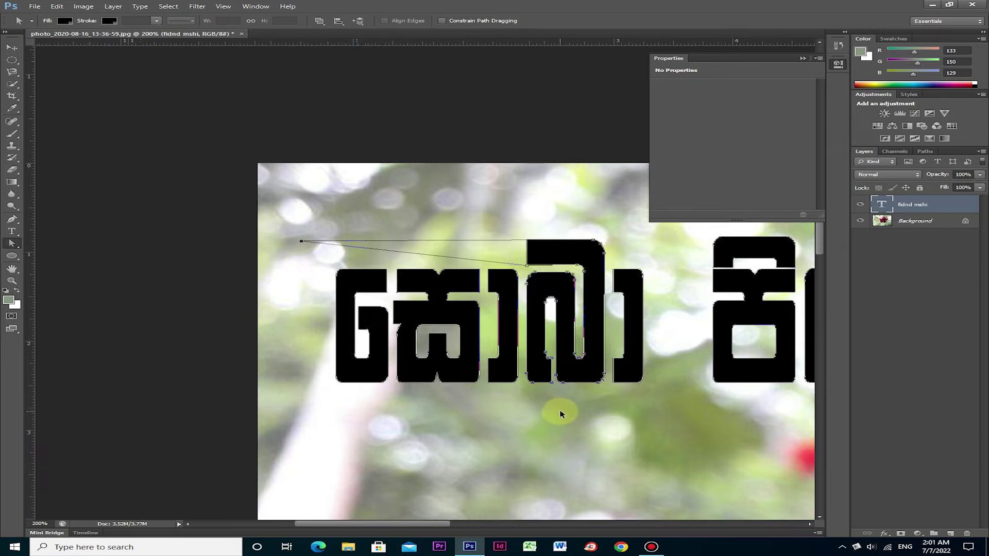
key("ctrl+minus")
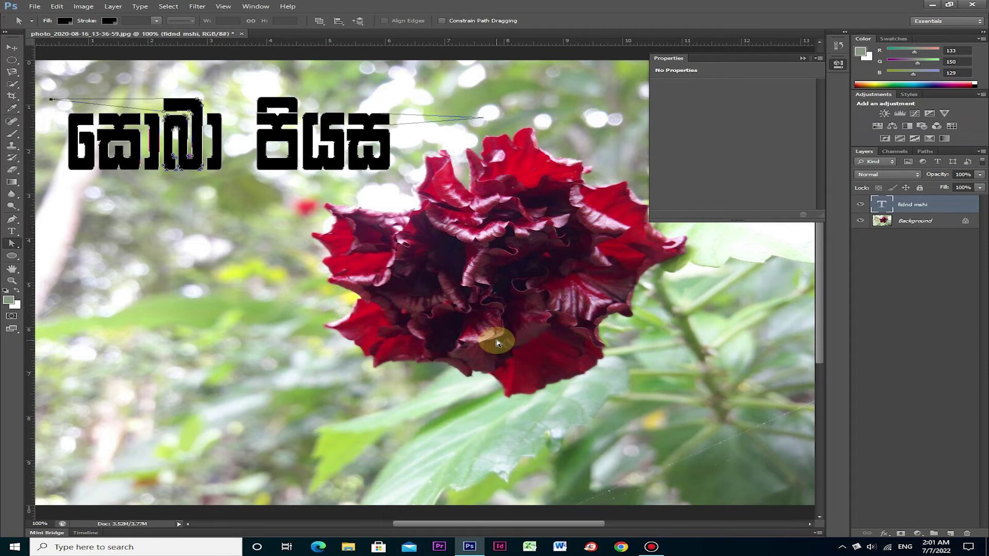
left_click(235, 227)
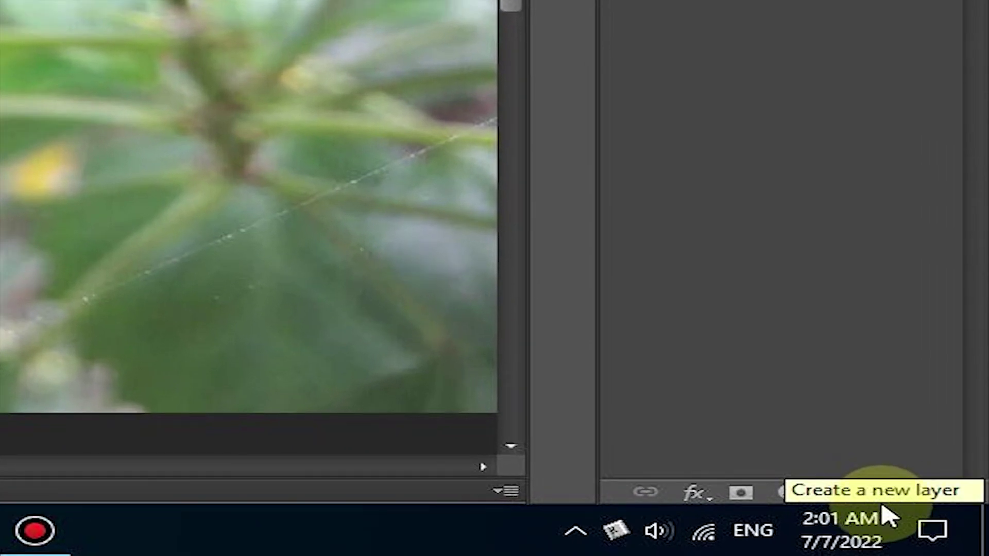
Step: Create a new layer and fill the reshaped work path on it with black (000000) at 100% opacity
left_click(884, 495)
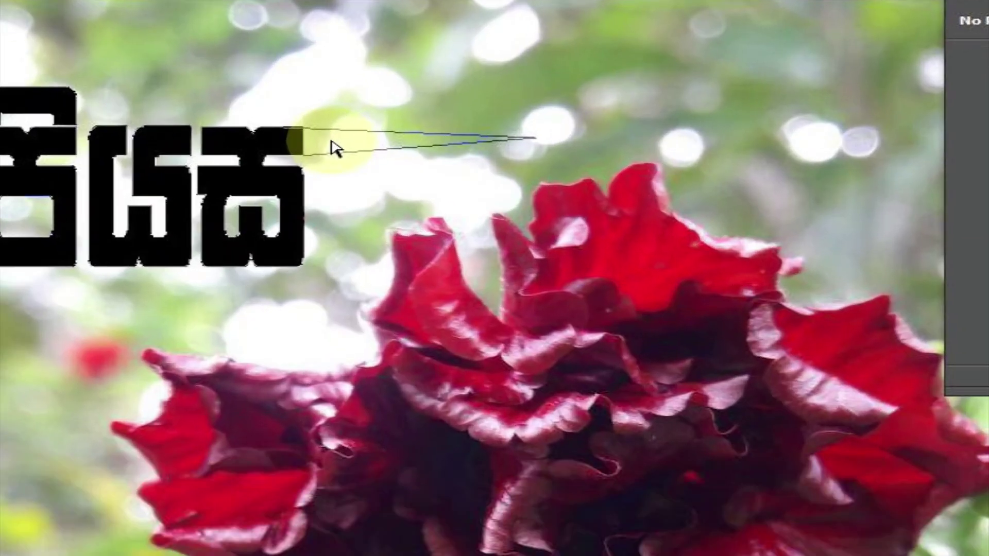
right_click(336, 149)
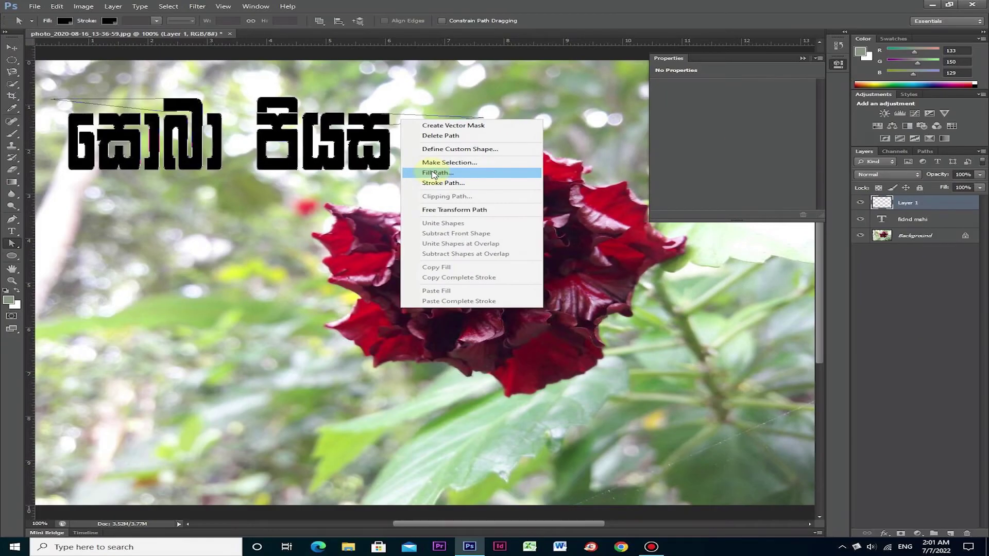
left_click(413, 274)
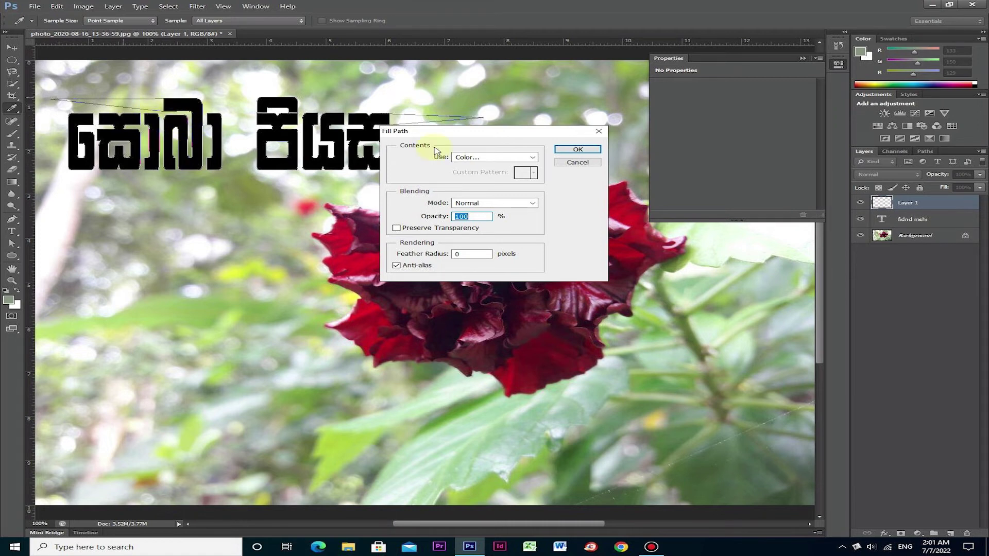
left_click(520, 163)
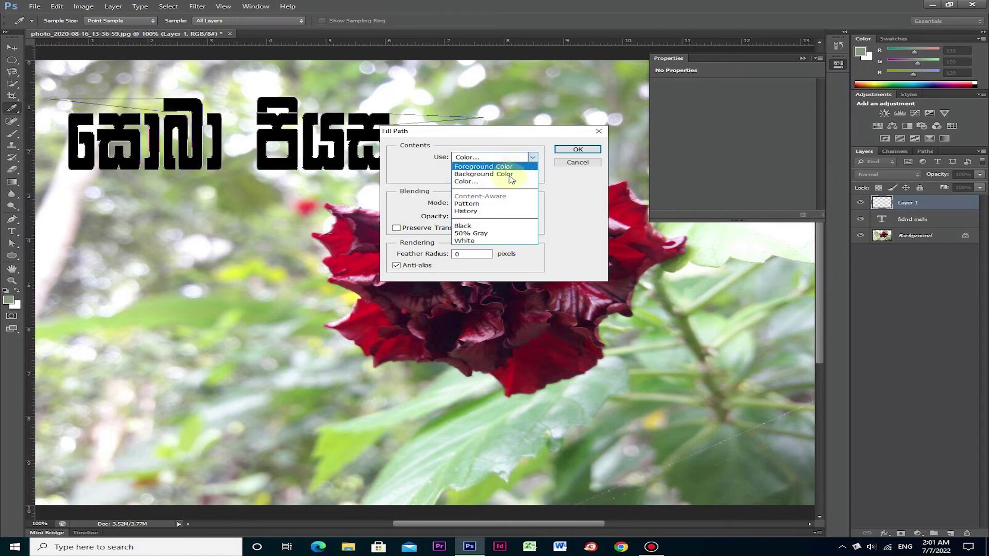
left_click(462, 183)
left_click_drag(777, 152, 735, 169)
mouse_move(633, 275)
left_mouse_down()
mouse_move(576, 287)
mouse_move(556, 316)
left_mouse_up()
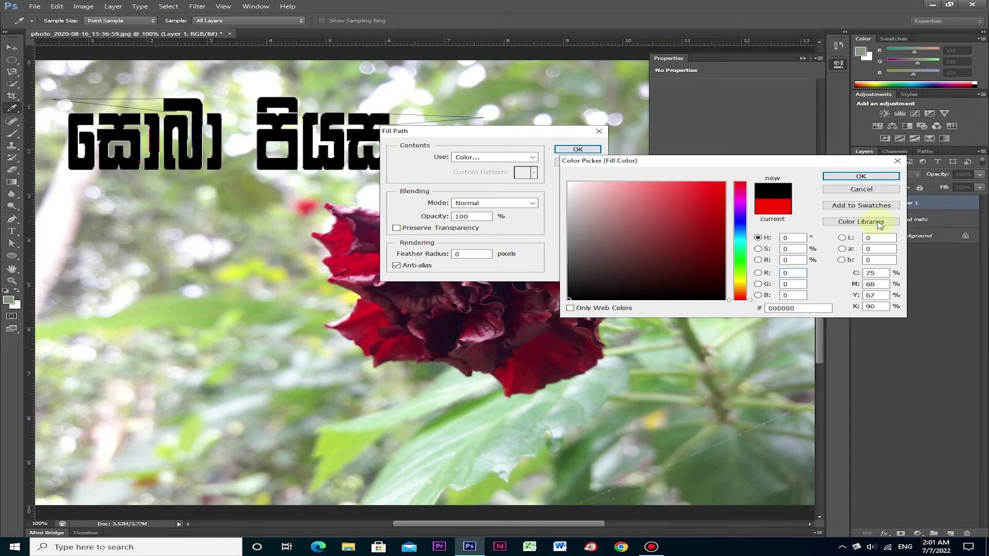
left_click(861, 177)
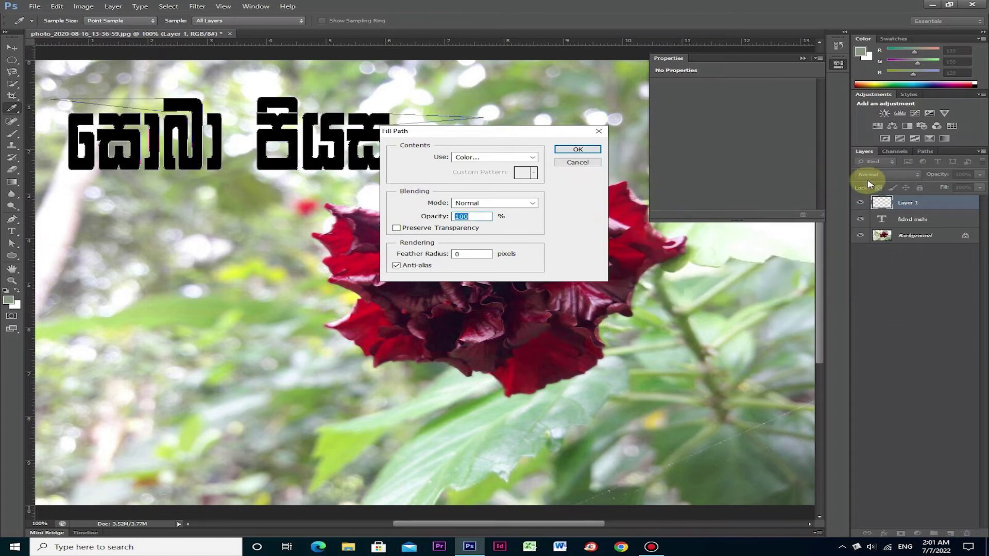
left_click(578, 150)
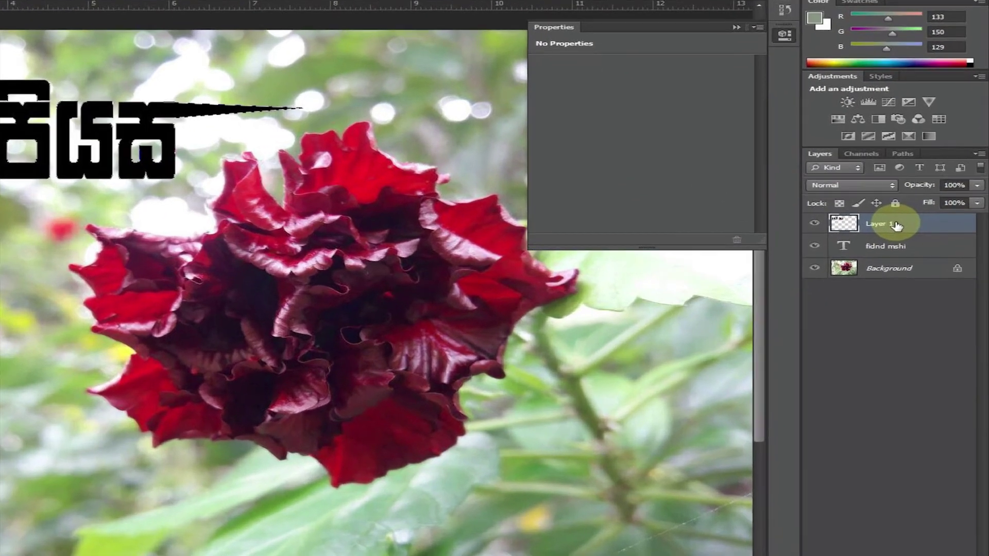
Step: Select Layer 1 and the fidnd mshi text layer together and move them to the lower left of the photo
left_click(912, 205)
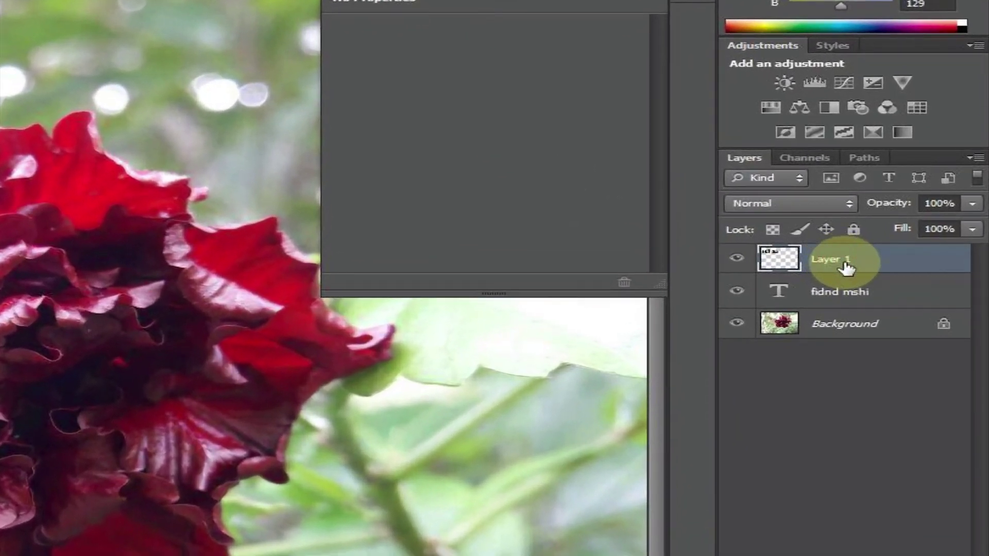
left_click(842, 298, "shift")
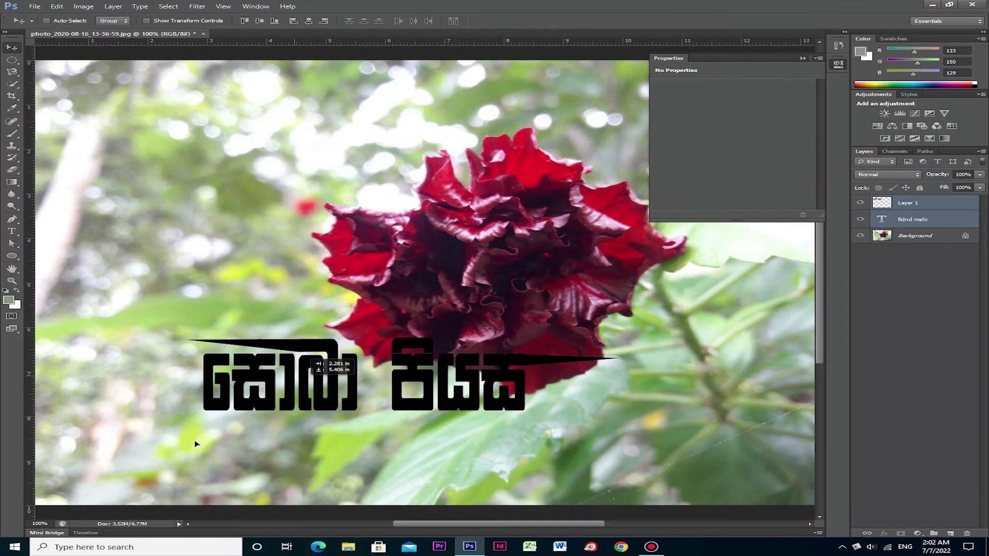
mouse_move(283, 397)
left_mouse_down()
mouse_move(173, 459)
mouse_move(167, 425)
mouse_move(165, 442)
left_mouse_up()
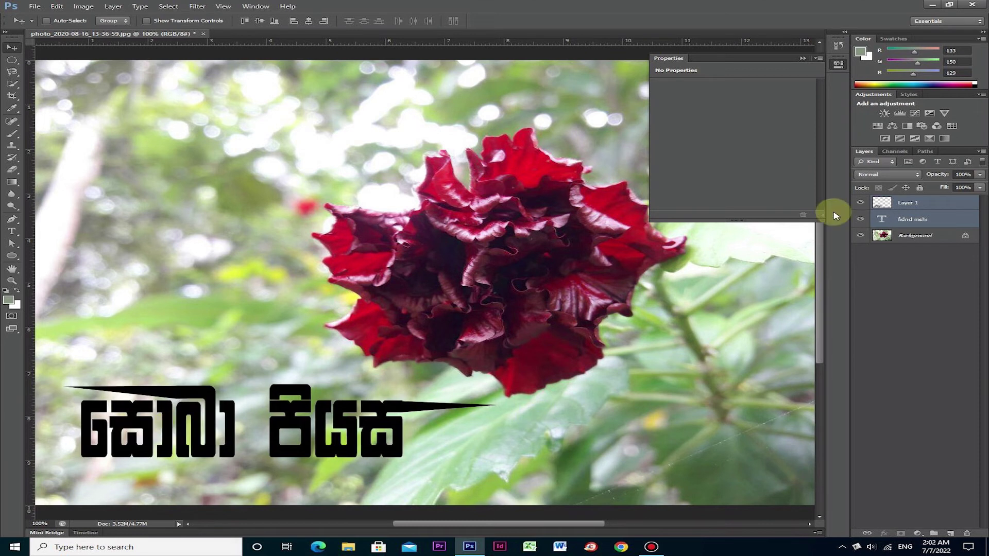
left_click_drag(359, 415, 363, 409)
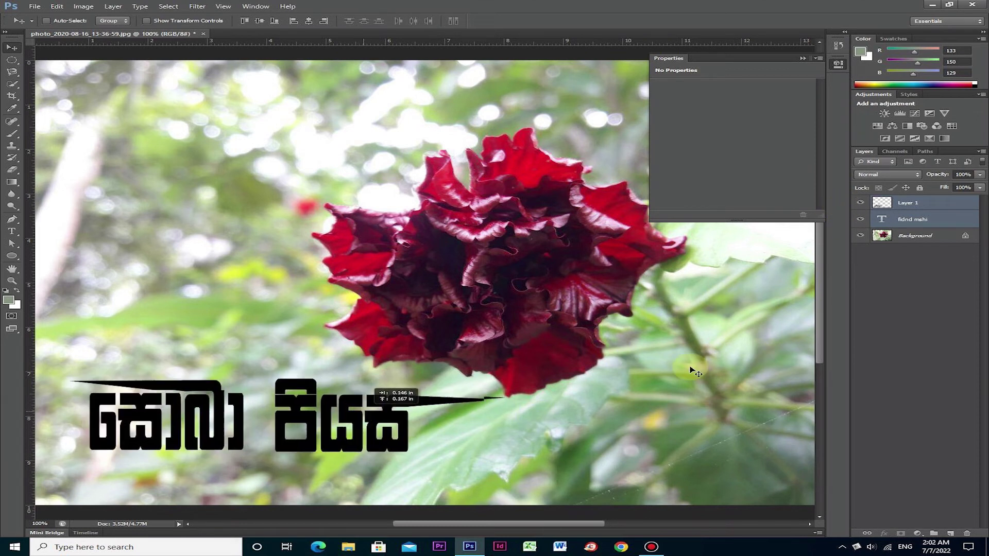
left_click(909, 206)
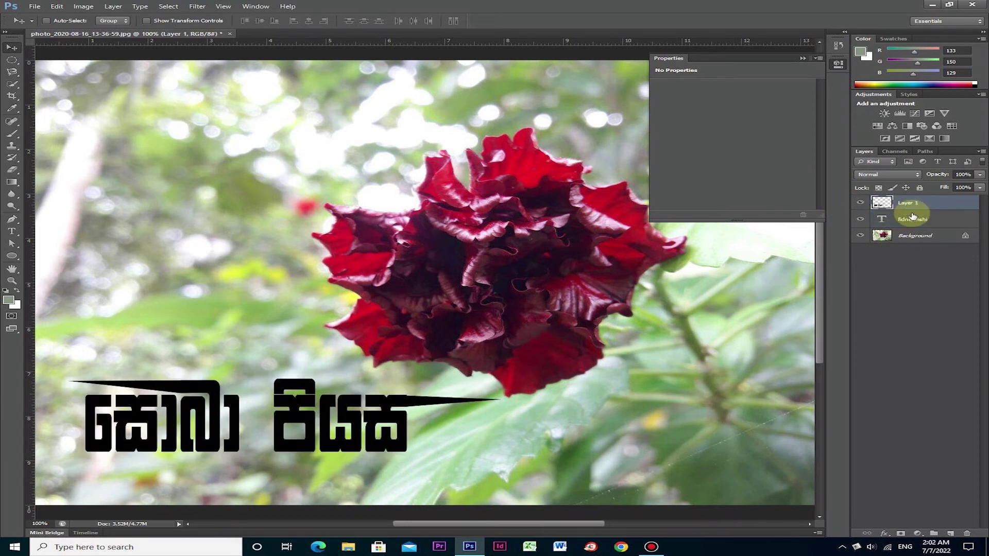
left_click(913, 220, "ctrl")
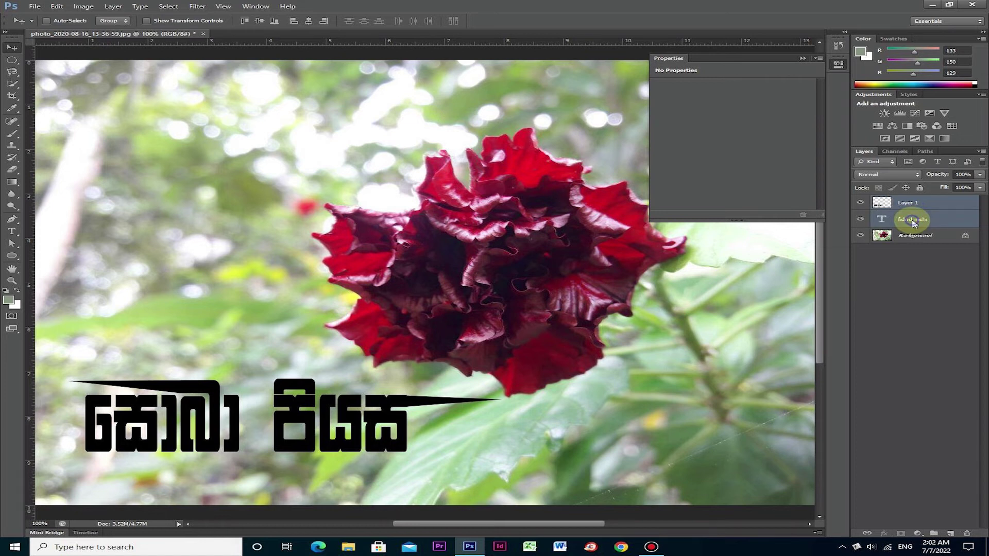
right_click(913, 223)
right_click(940, 208)
right_click(949, 206)
left_click(949, 207)
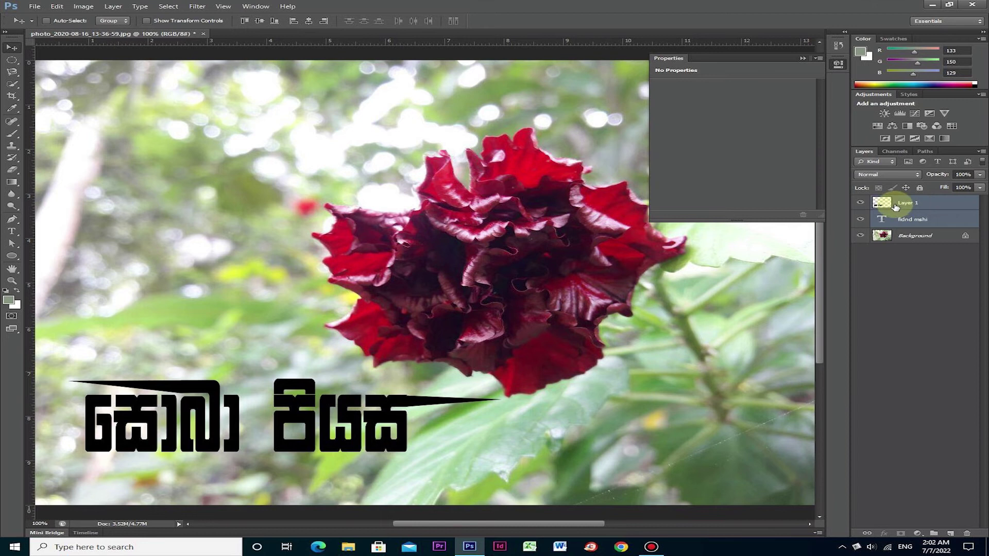
left_click(907, 205)
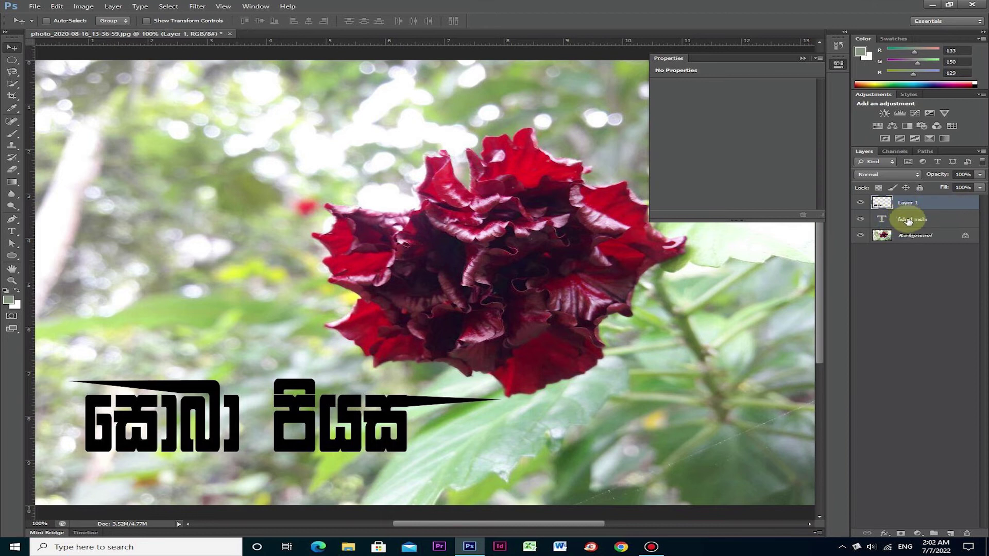
left_click(909, 221, "shift")
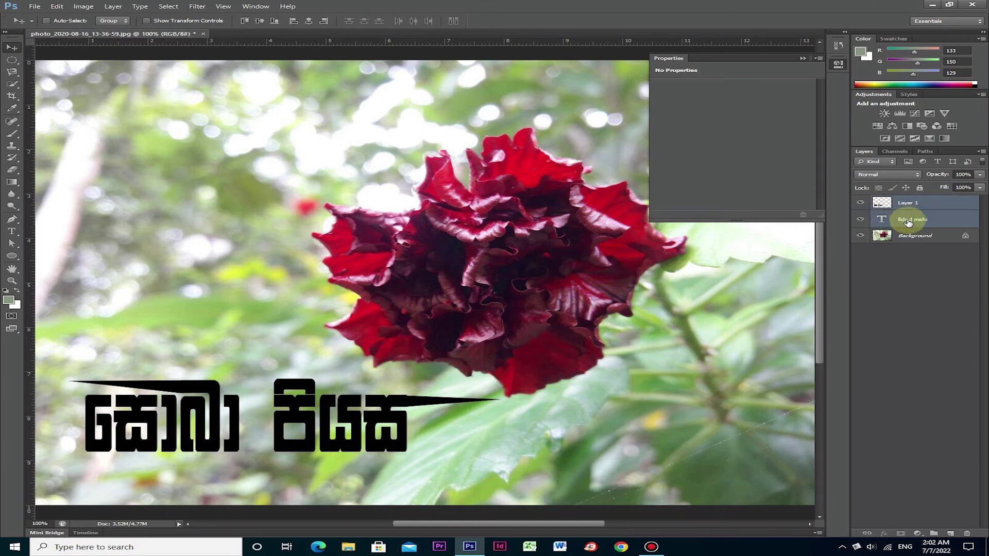
left_click(906, 202)
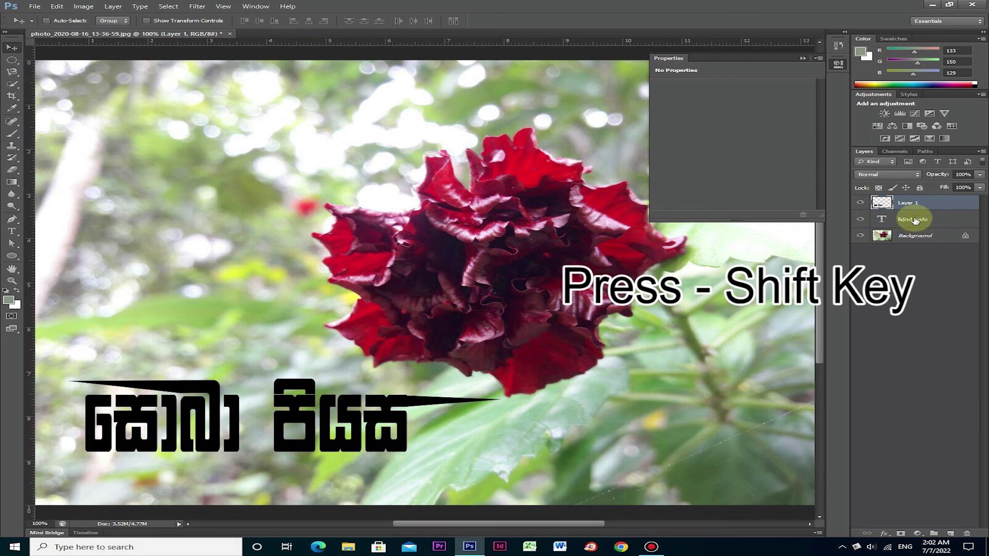
Step: Merge Layer 1 with the fidnd mshi text layer and move the merged lettering to the upper left of the photo
left_click(909, 204)
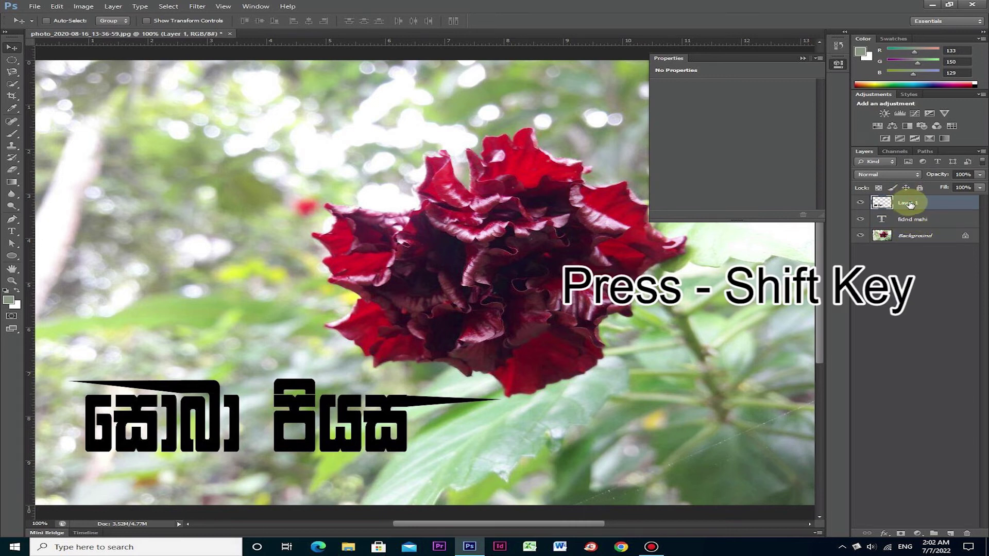
left_click(914, 221, "shift")
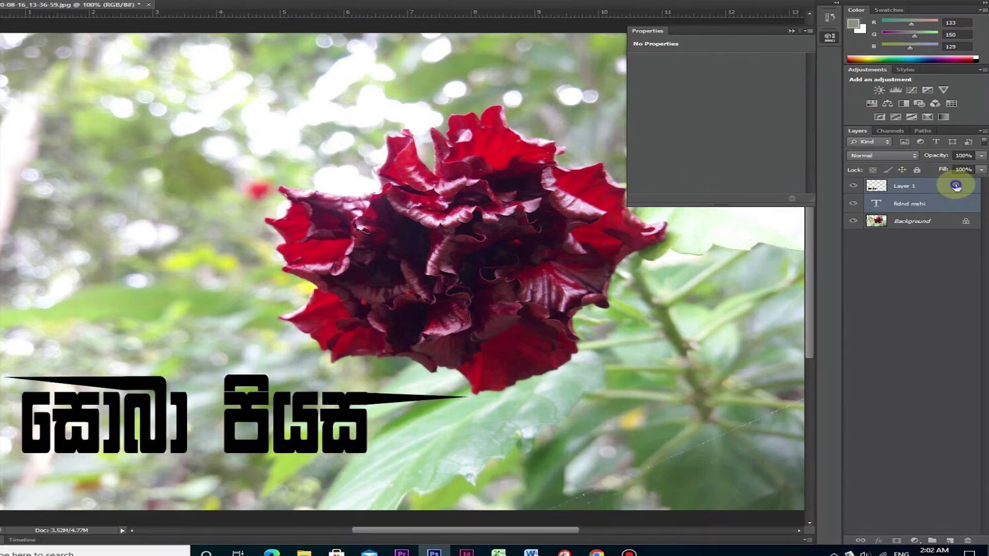
right_click(956, 185)
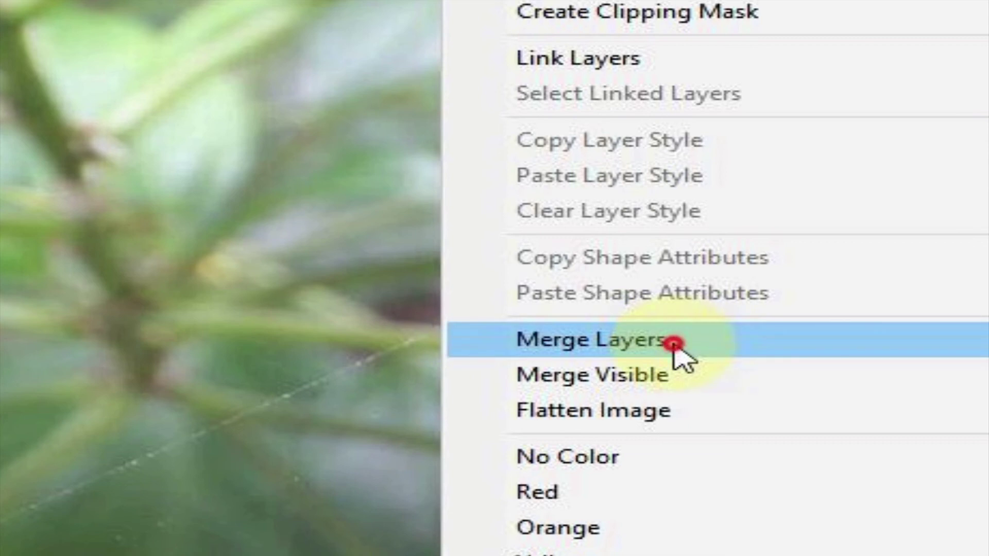
left_click(674, 344)
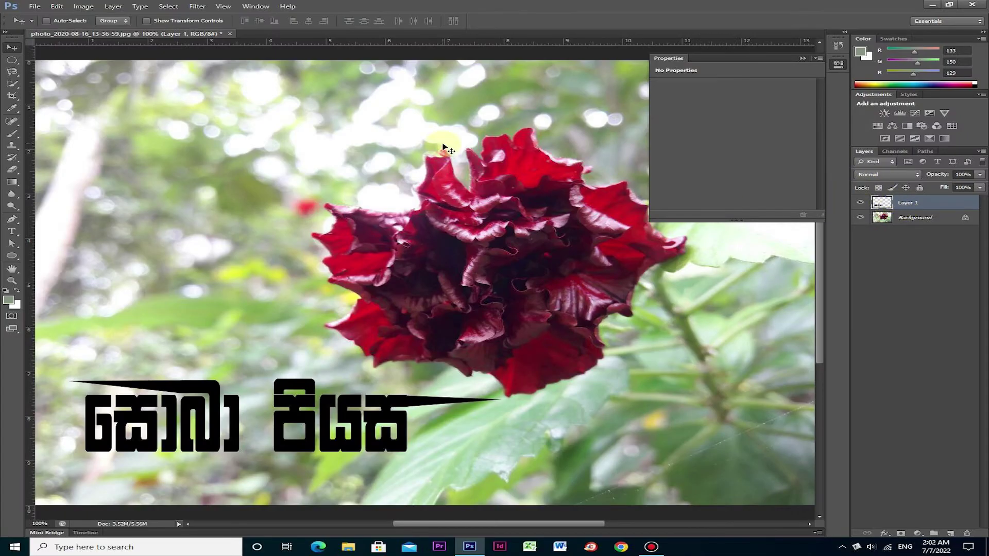
left_click_drag(193, 319, 207, 125)
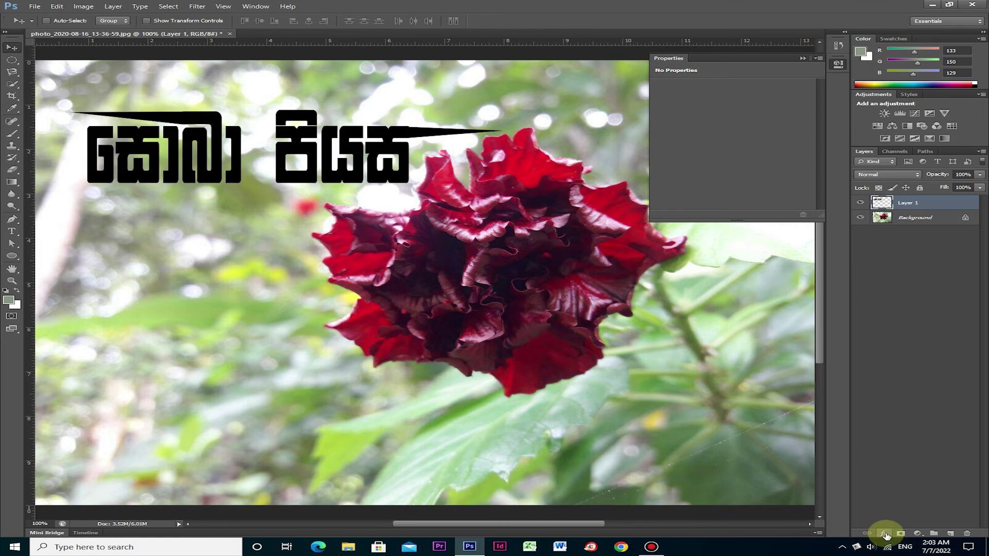
Step: Add a Color Overlay effect to Layer 1 in near-black (130d0d), using Normal blend mode at 100% opacity
left_click(885, 534)
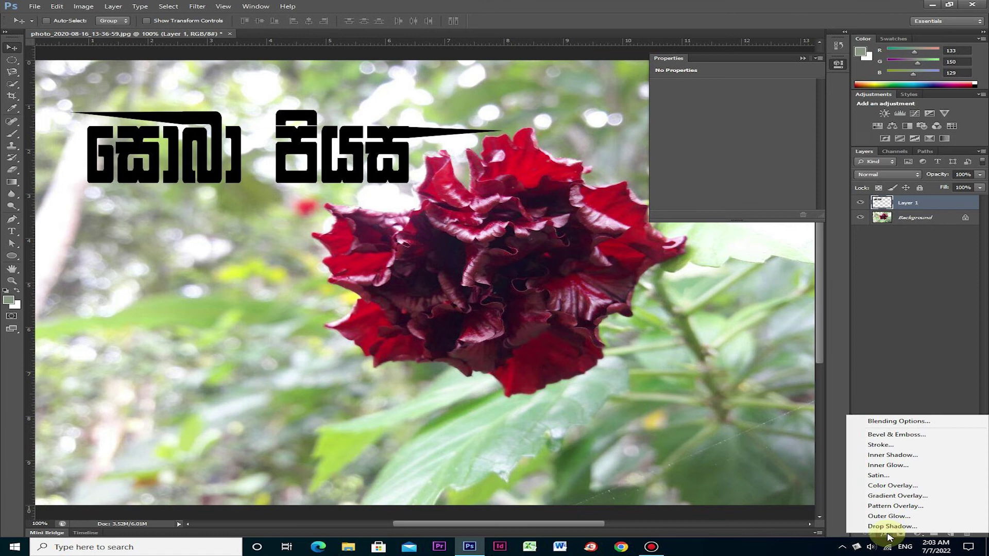
left_click(886, 486)
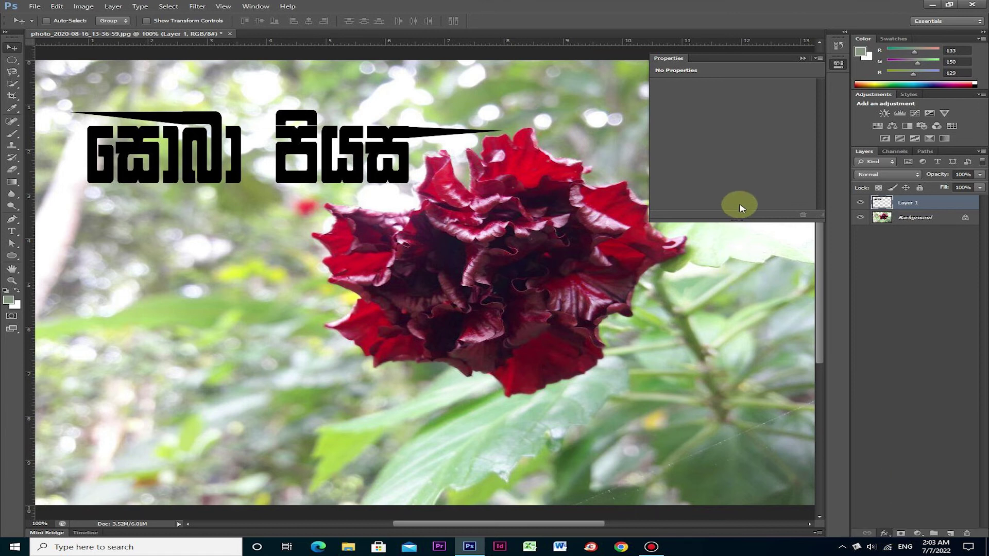
left_click(873, 140)
left_click(592, 243)
left_click(595, 208)
left_click(614, 291)
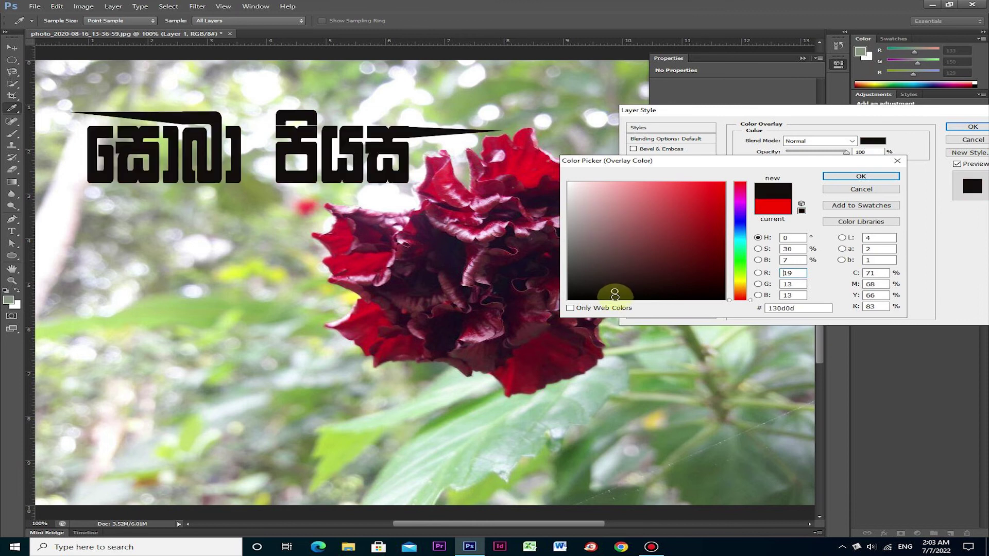
left_click(861, 176)
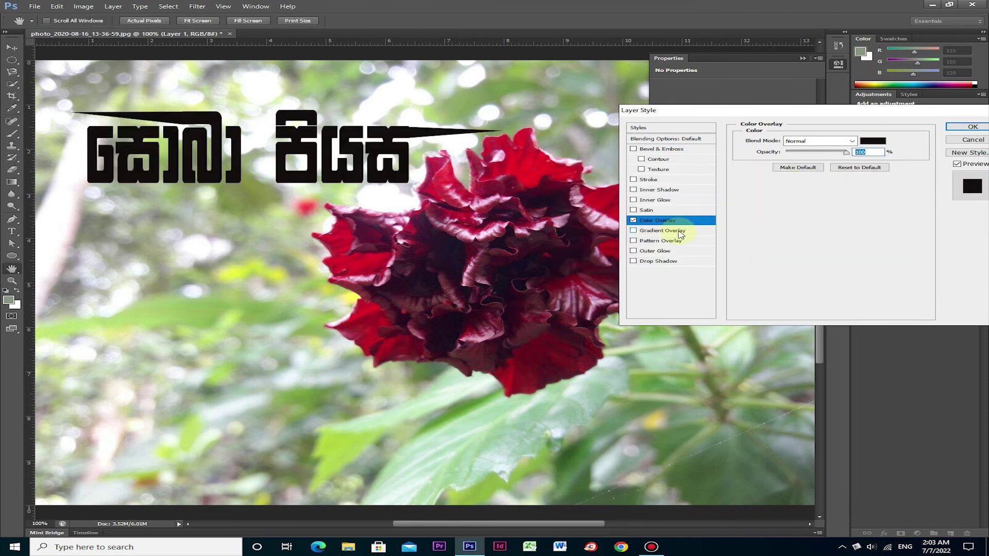
Step: Enable a Gradient Overlay on Layer 1 and change the Color Overlay to dark red (651b0f)
left_click(679, 231)
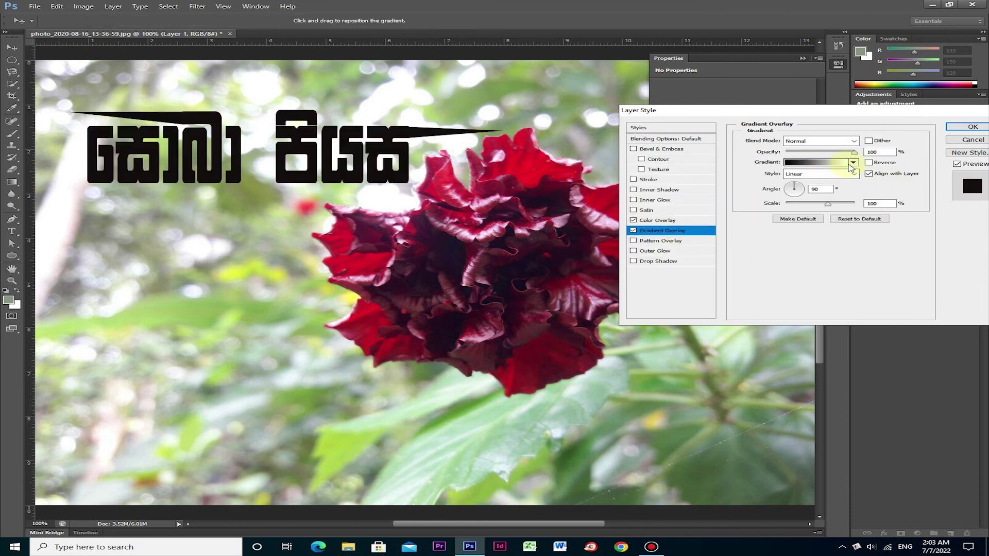
left_click(658, 220)
left_click(874, 141)
left_click(632, 242)
left_click(618, 203)
left_click(714, 271)
left_click(738, 282)
left_click(738, 297)
left_click(706, 199)
left_click(671, 211)
left_click(703, 253)
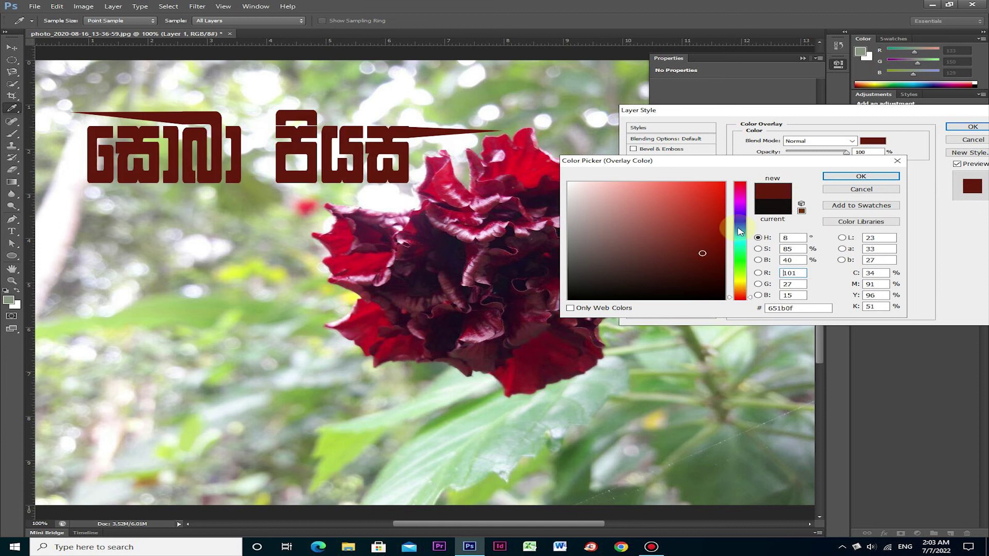
Step: Recolour the Color Overlay to bright green (65ff0f) with its green value at 255, and apply the layer style
left_click(740, 202)
left_click(734, 286)
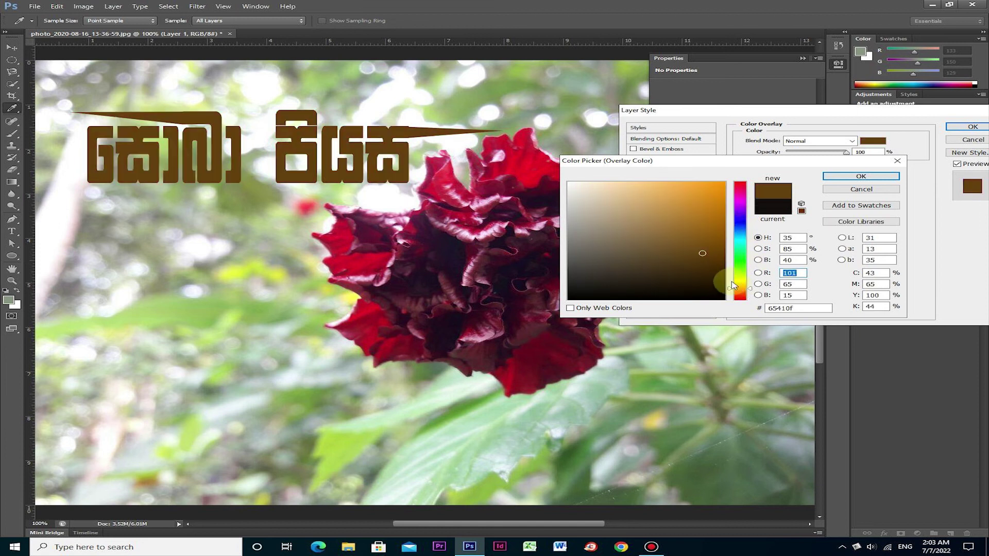
left_click(789, 284)
type("255")
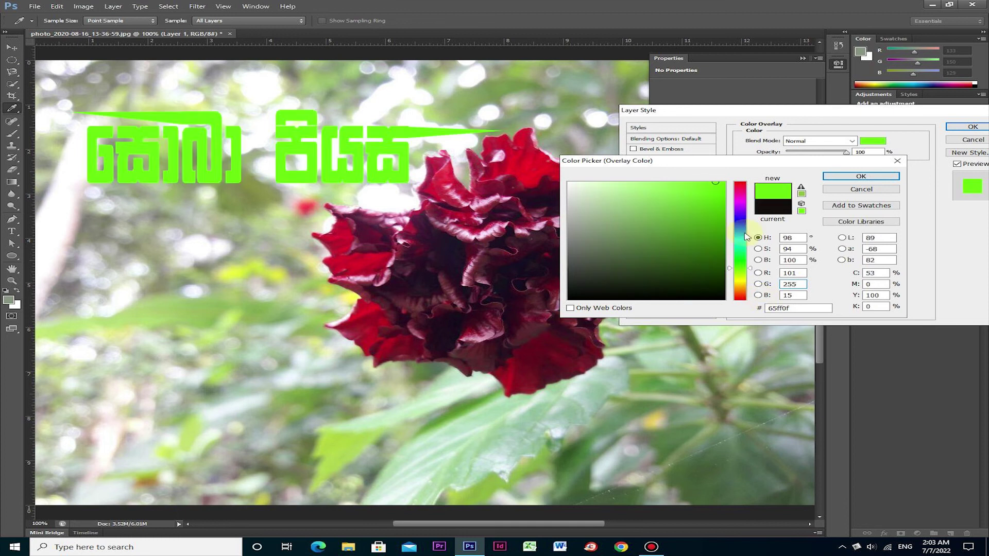
left_click(862, 176)
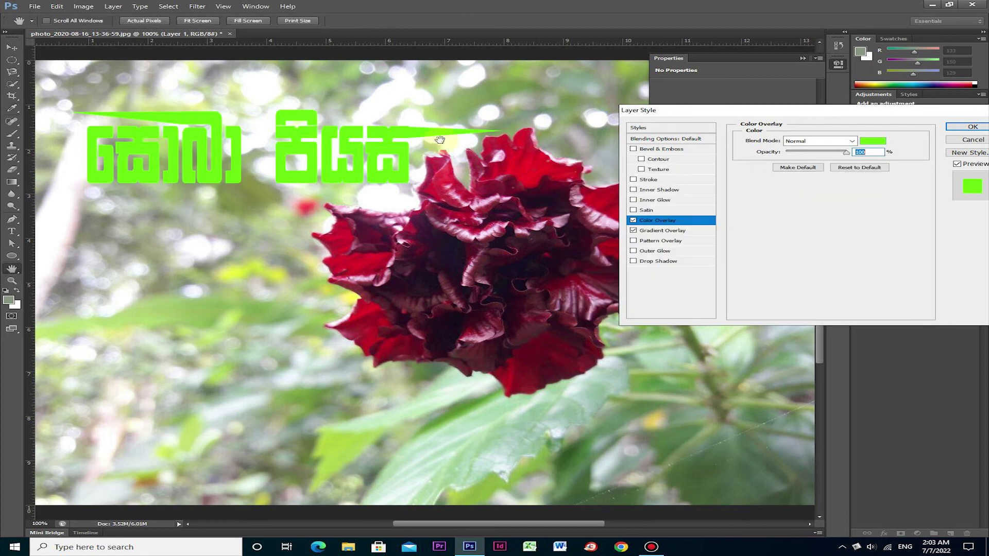
left_click(13, 46)
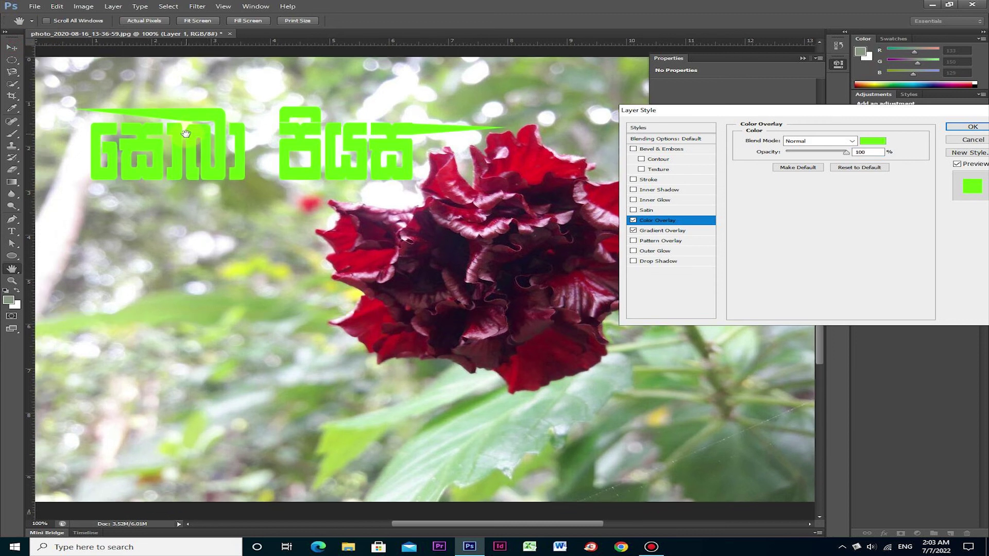
left_click_drag(181, 138, 205, 139)
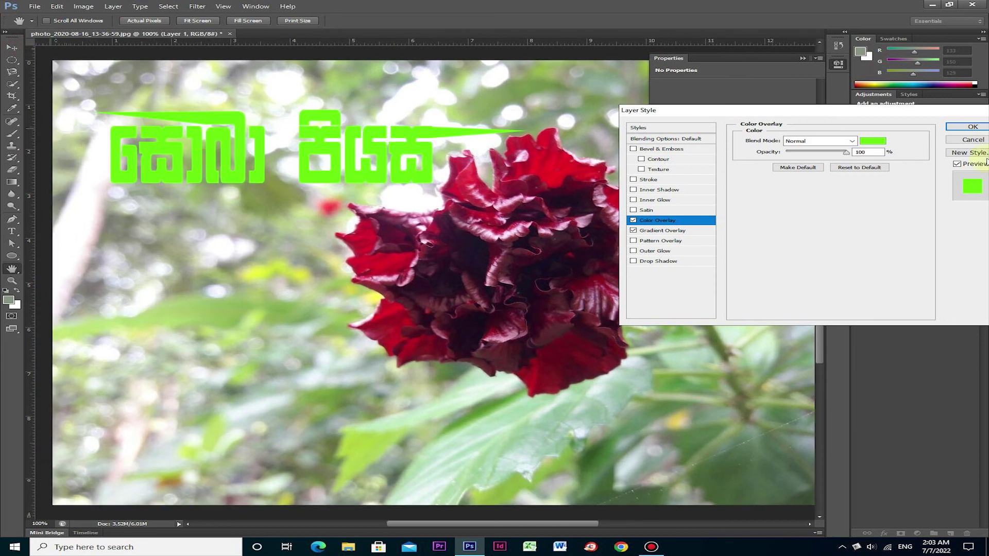
left_click(973, 126)
Step: Move the green lettering slightly left and up, keeping it in the upper-left area of the photo
left_click_drag(387, 141, 345, 143)
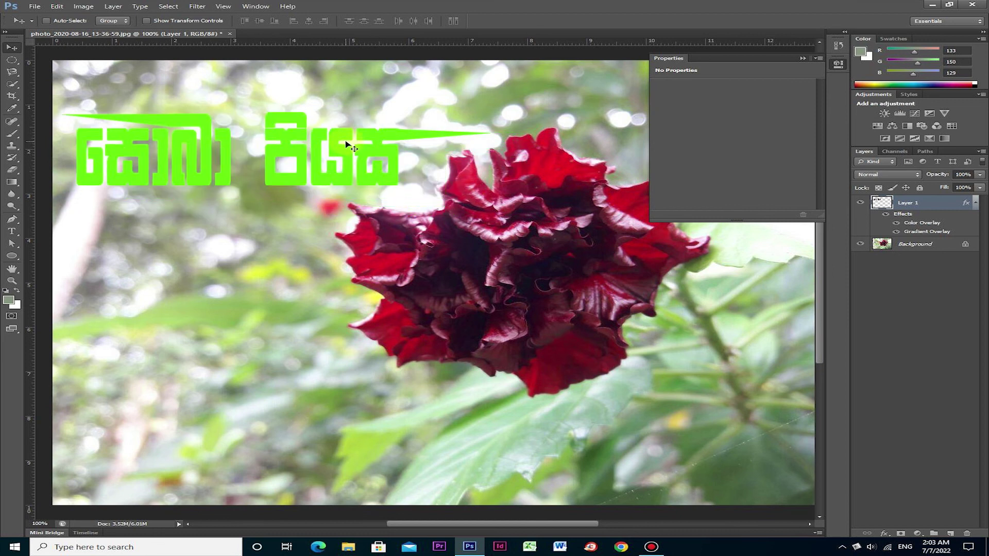
mouse_move(346, 141)
left_mouse_down()
mouse_move(366, 125)
mouse_move(357, 138)
left_mouse_up()
left_click(517, 260)
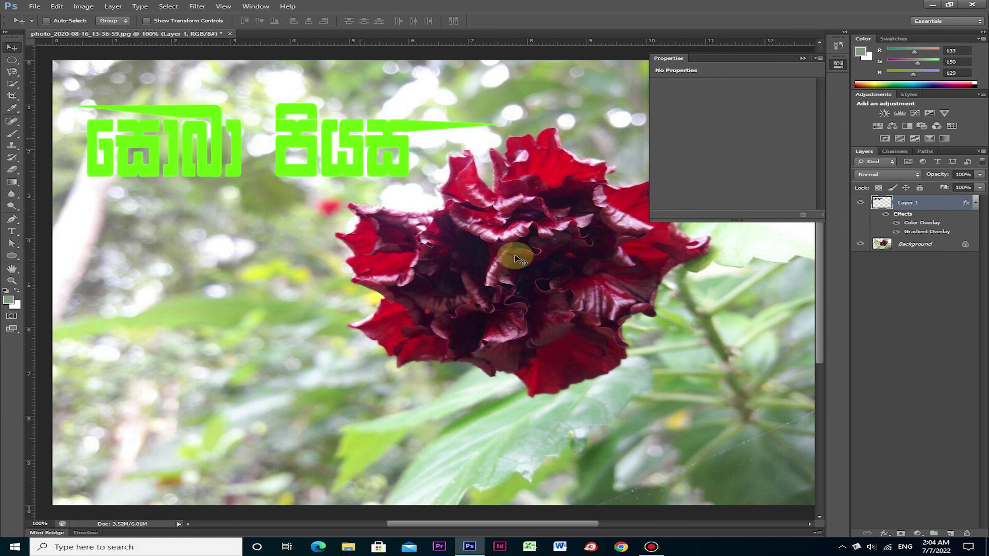